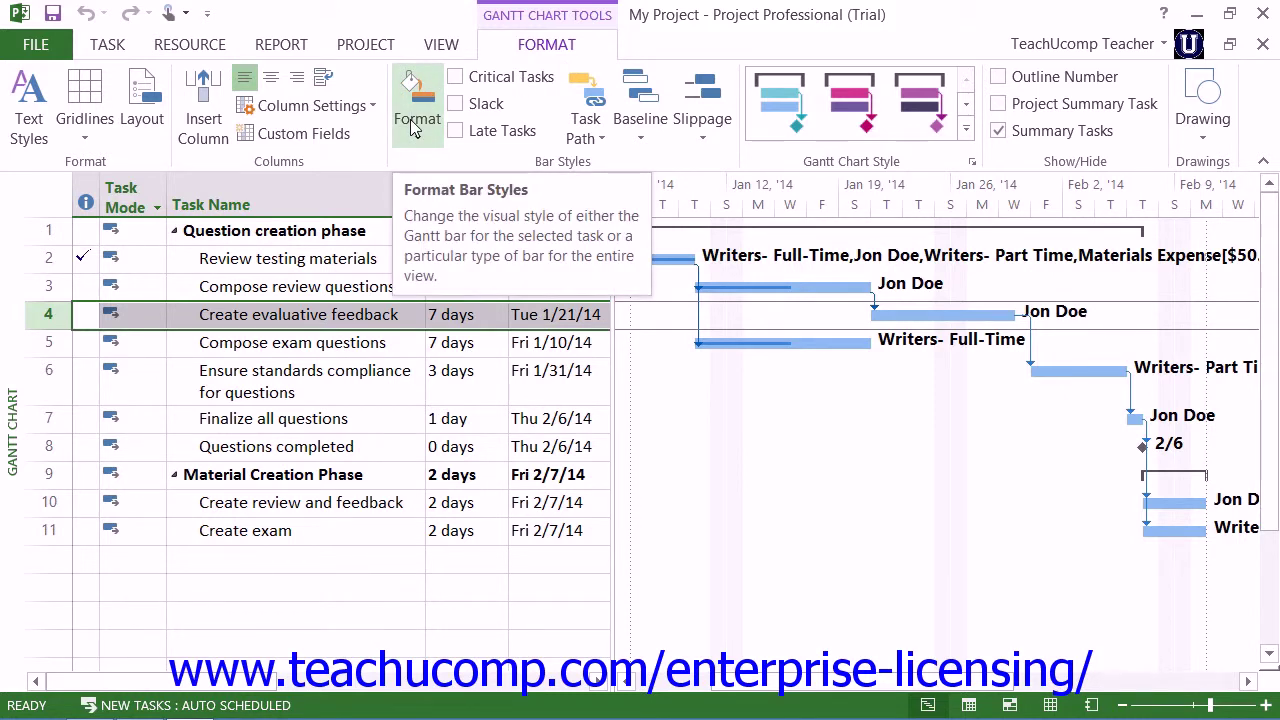
# - Open bar formatting for the Create evaluative feedback bar, reviewing its Bar Shape and Bar Text tabs
pyautogui.click(412, 128)
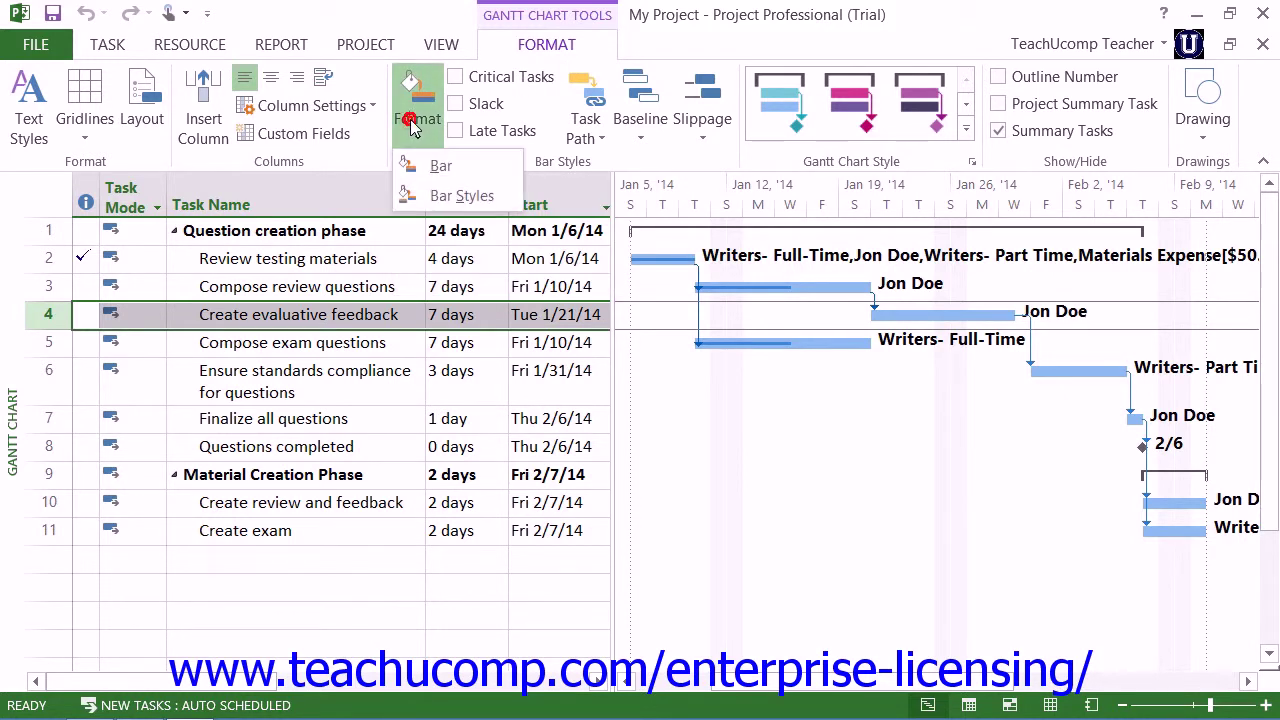
pyautogui.click(436, 166)
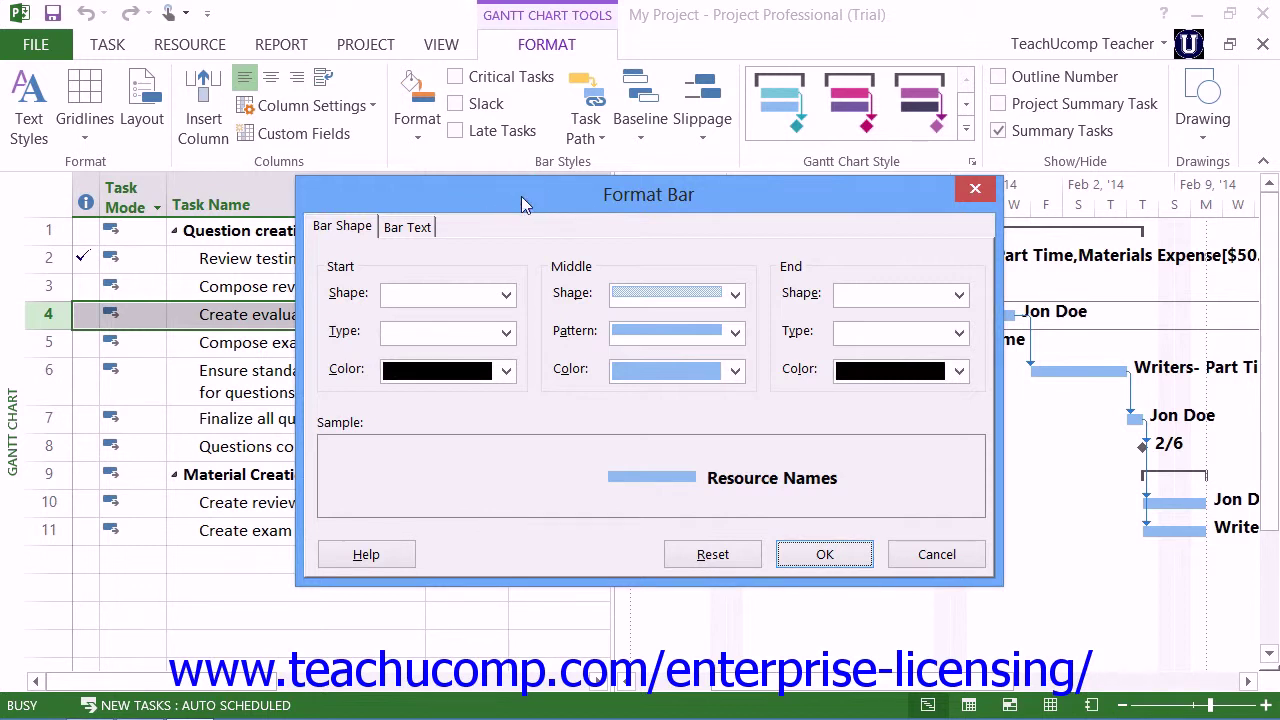
pyautogui.click(356, 226)
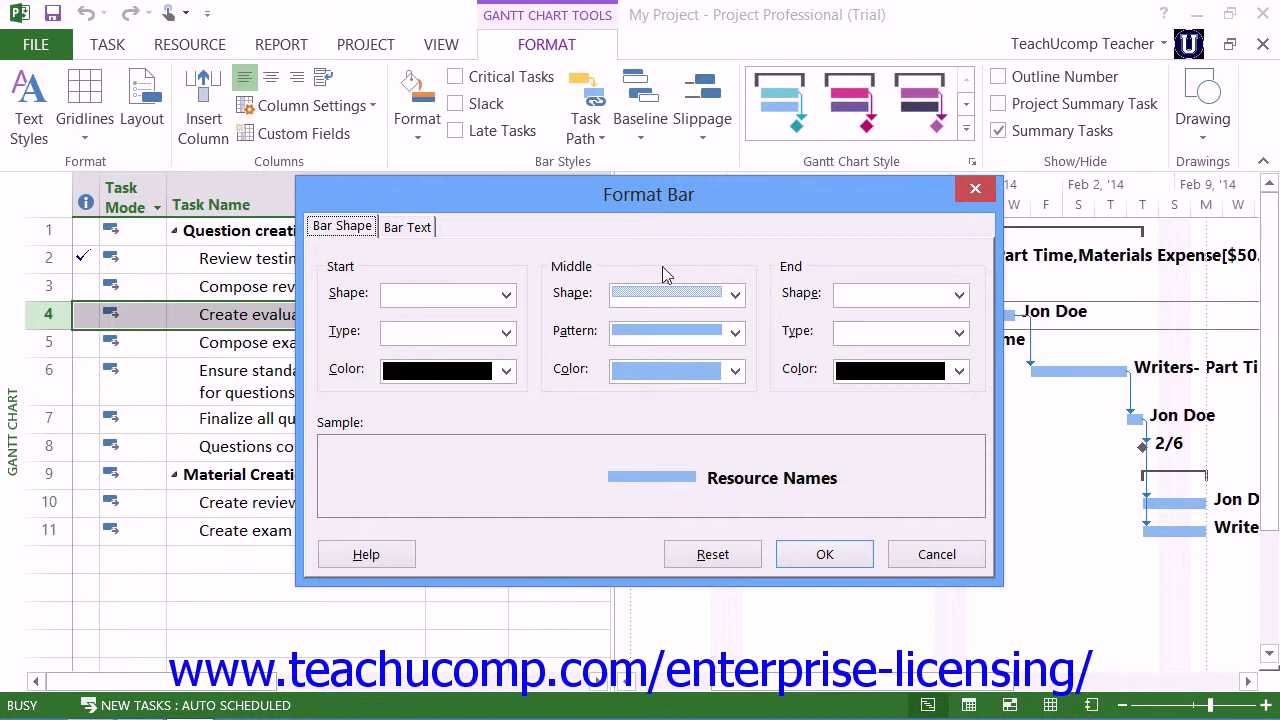
pyautogui.click(572, 267)
pyautogui.click(593, 472)
pyautogui.click(422, 230)
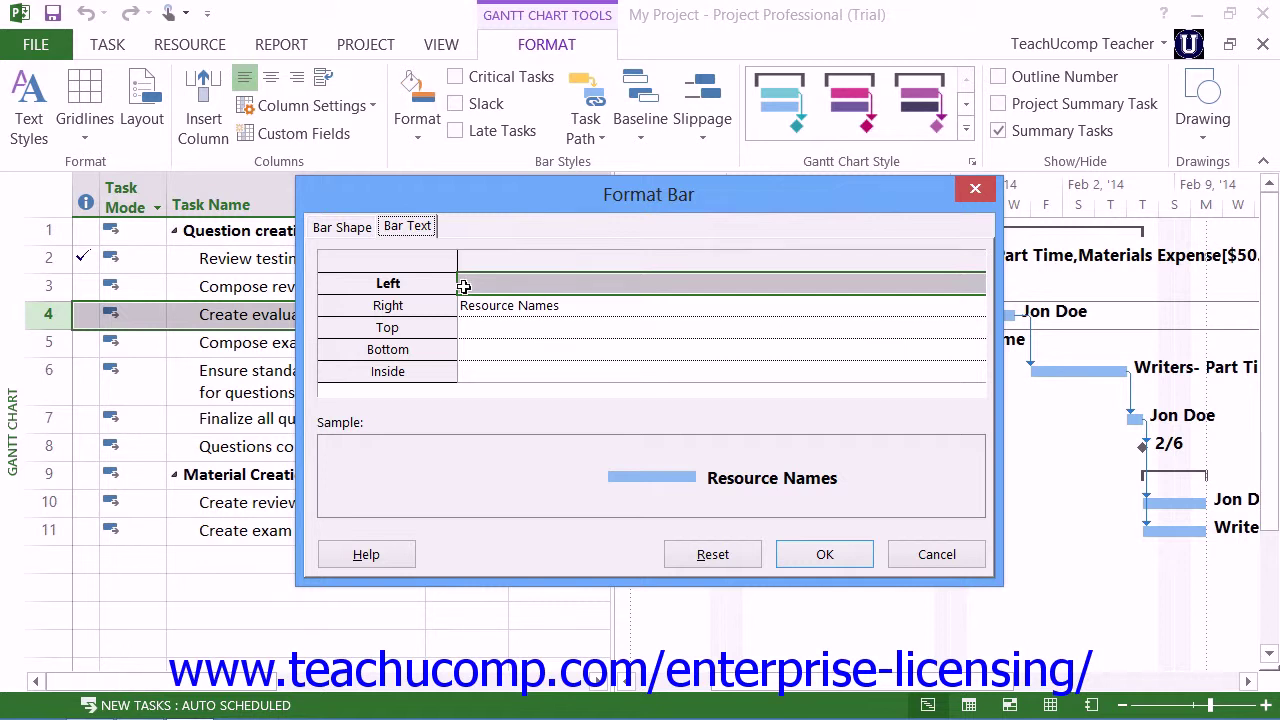
# - Show Actual Work (0 hrs) as the top text on the Create evaluative feedback bar
pyautogui.click(528, 324)
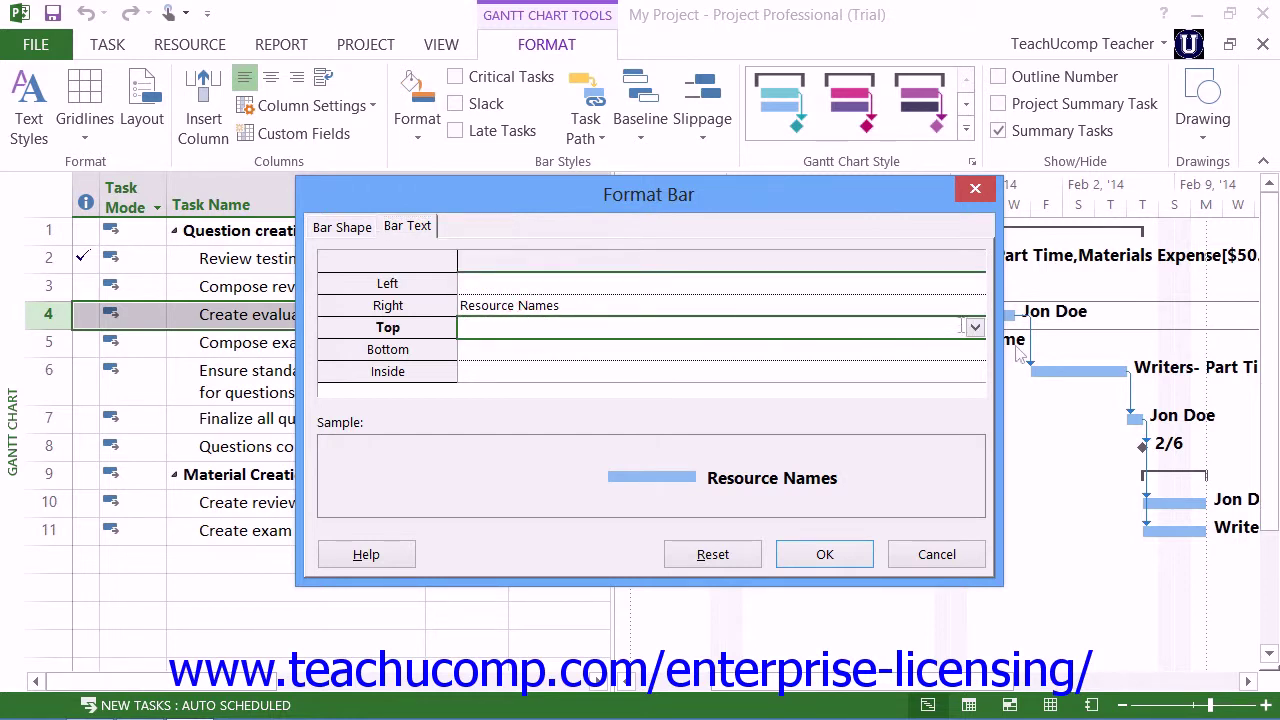
pyautogui.click(974, 327)
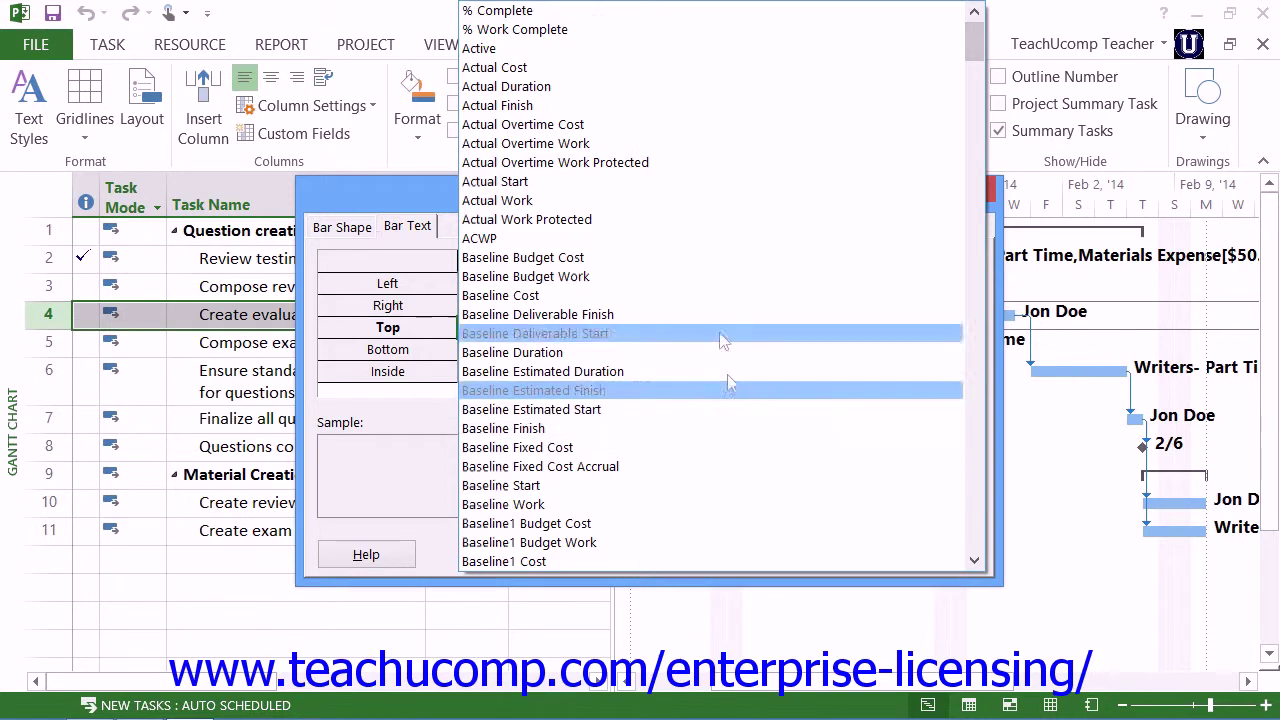
pyautogui.click(706, 201)
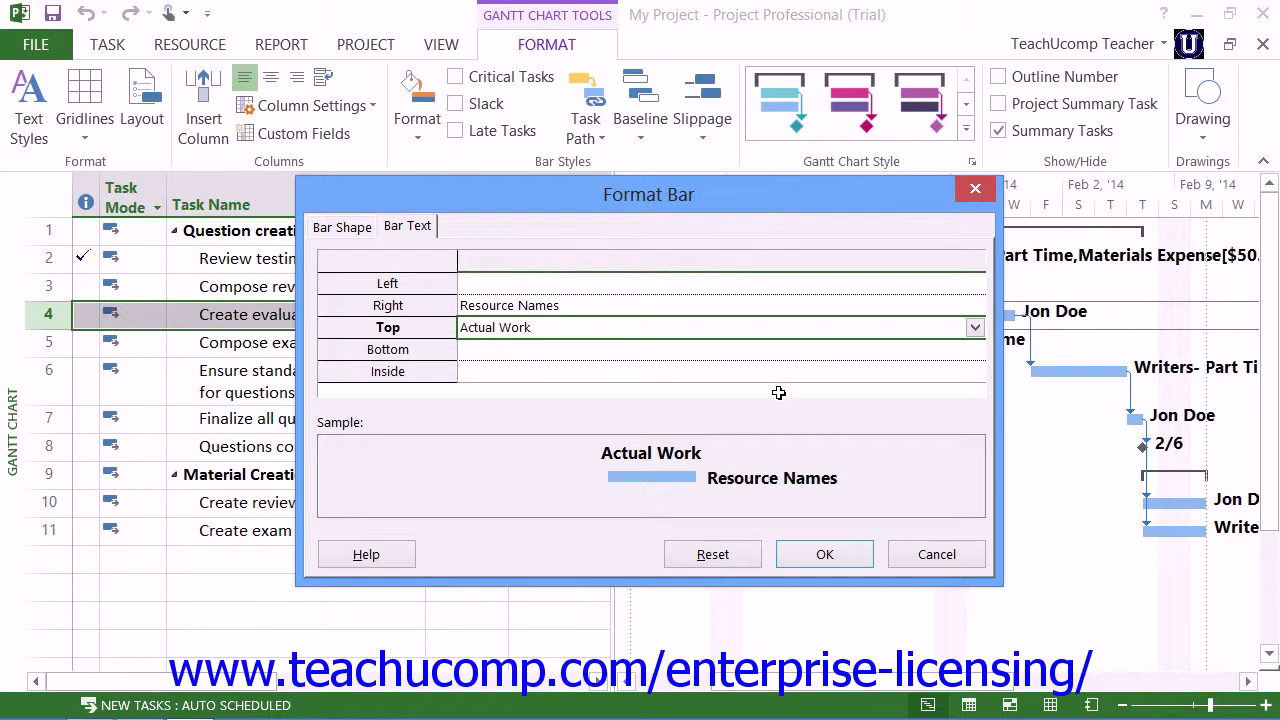
pyautogui.click(830, 552)
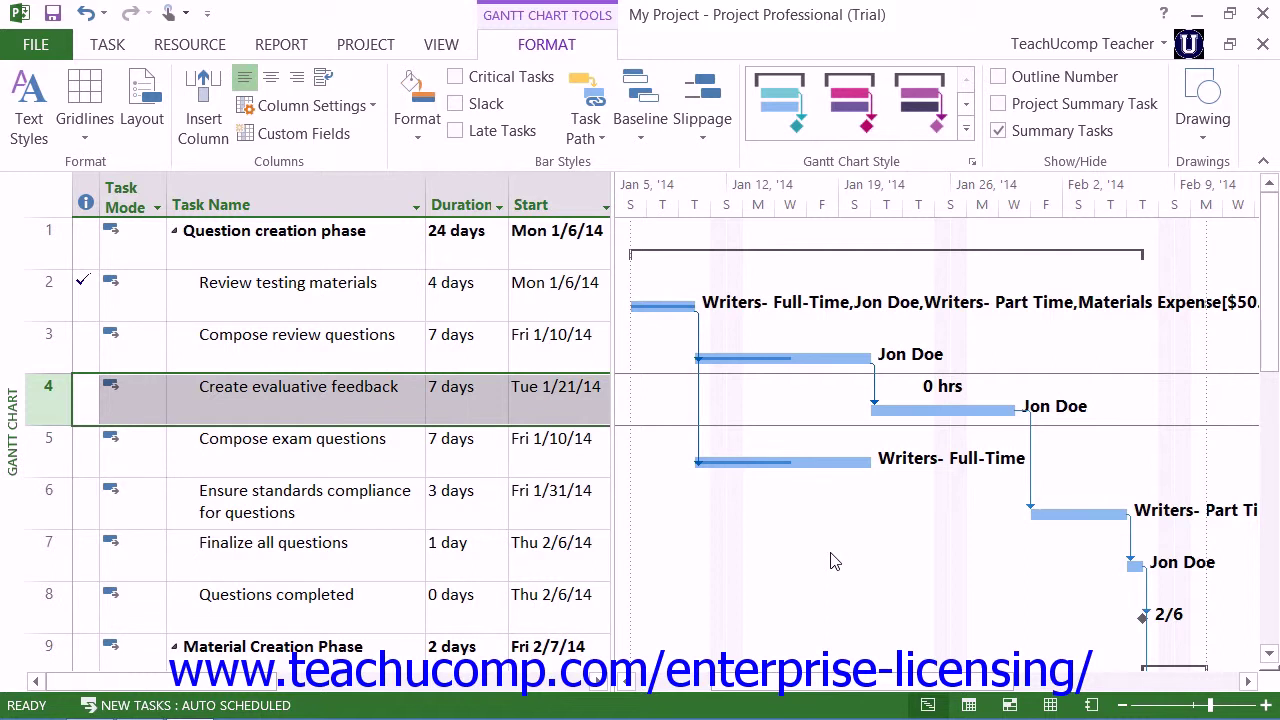
# - Open the Bar Styles dialog and select the Milestone style row
pyautogui.click(427, 121)
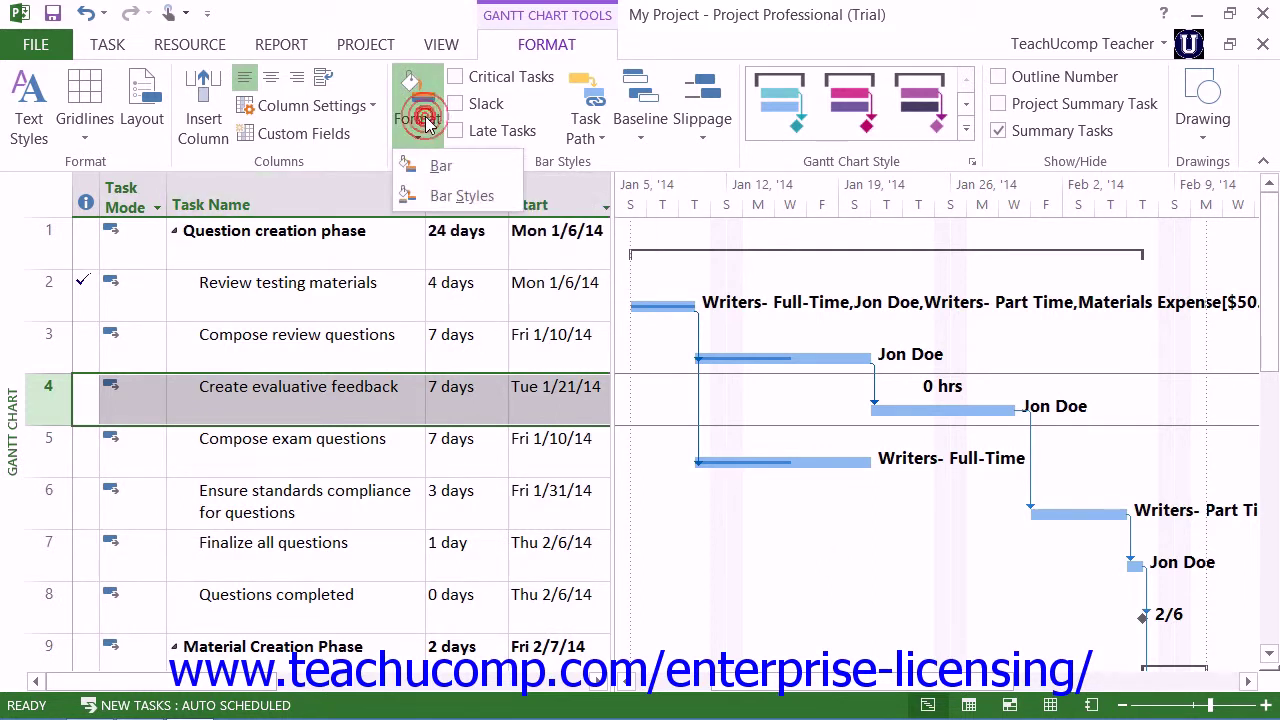
pyautogui.click(447, 200)
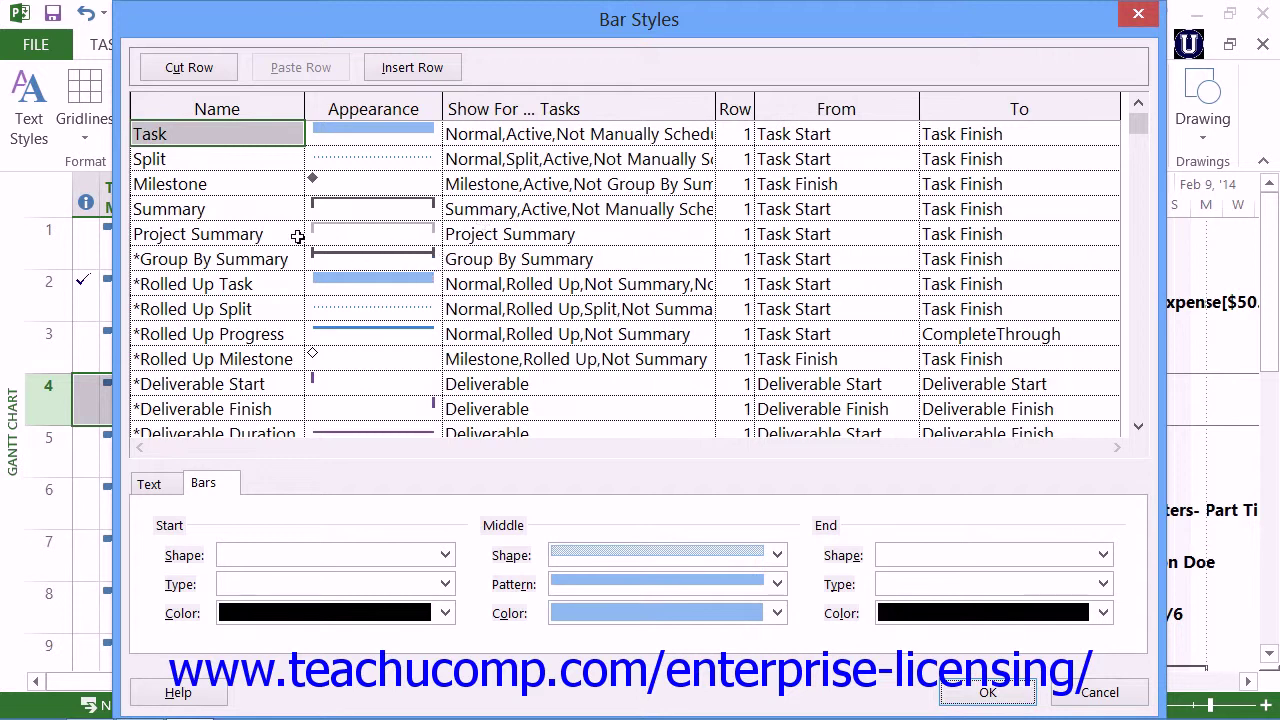
pyautogui.click(188, 184)
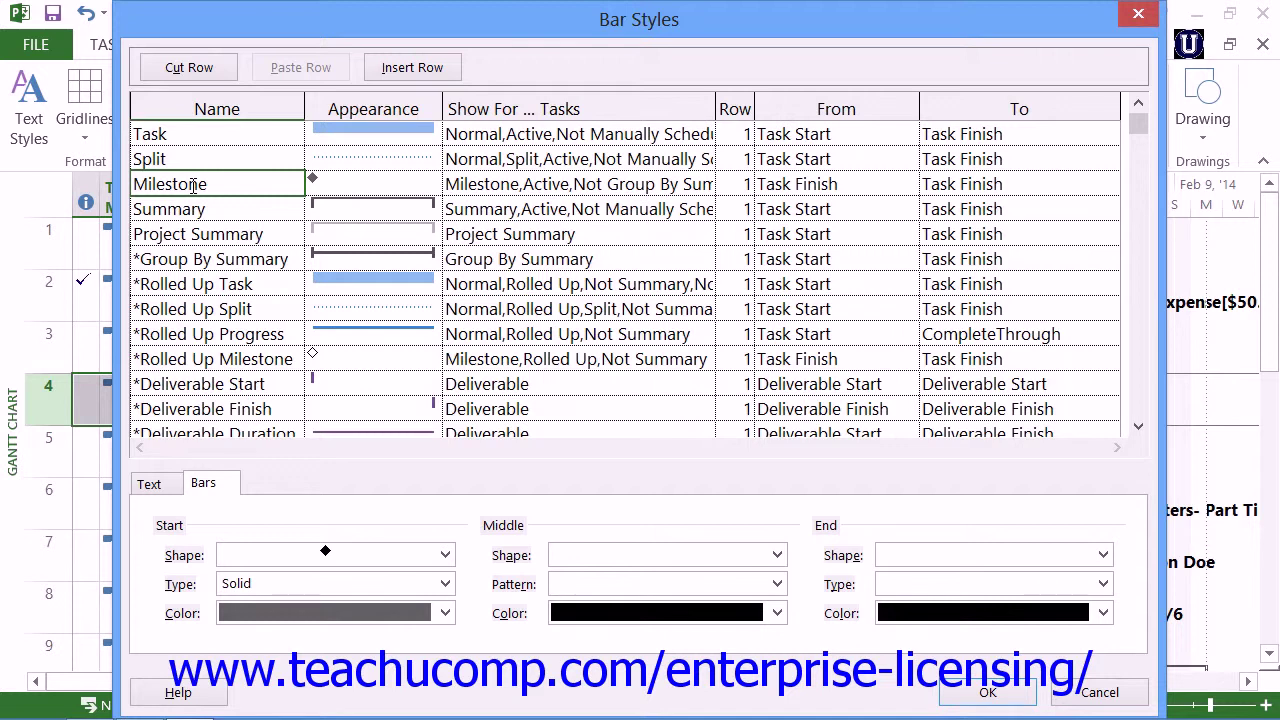
pyautogui.click(152, 484)
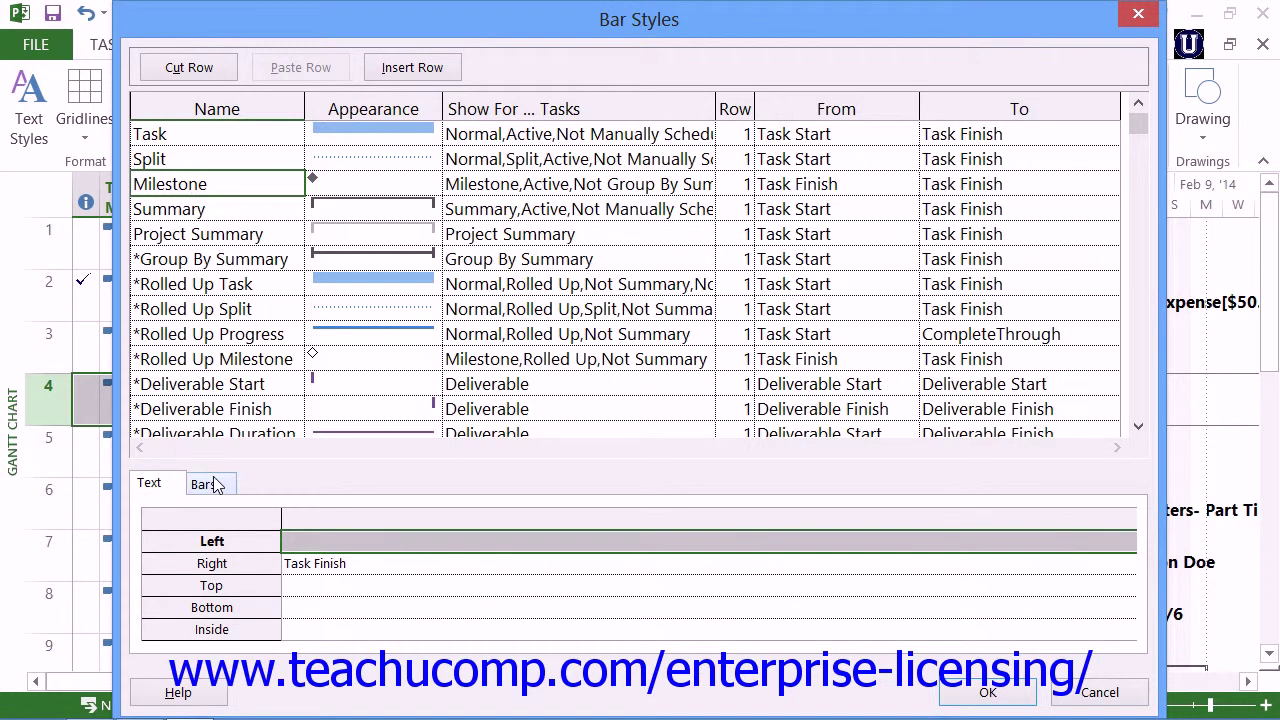
pyautogui.click(214, 484)
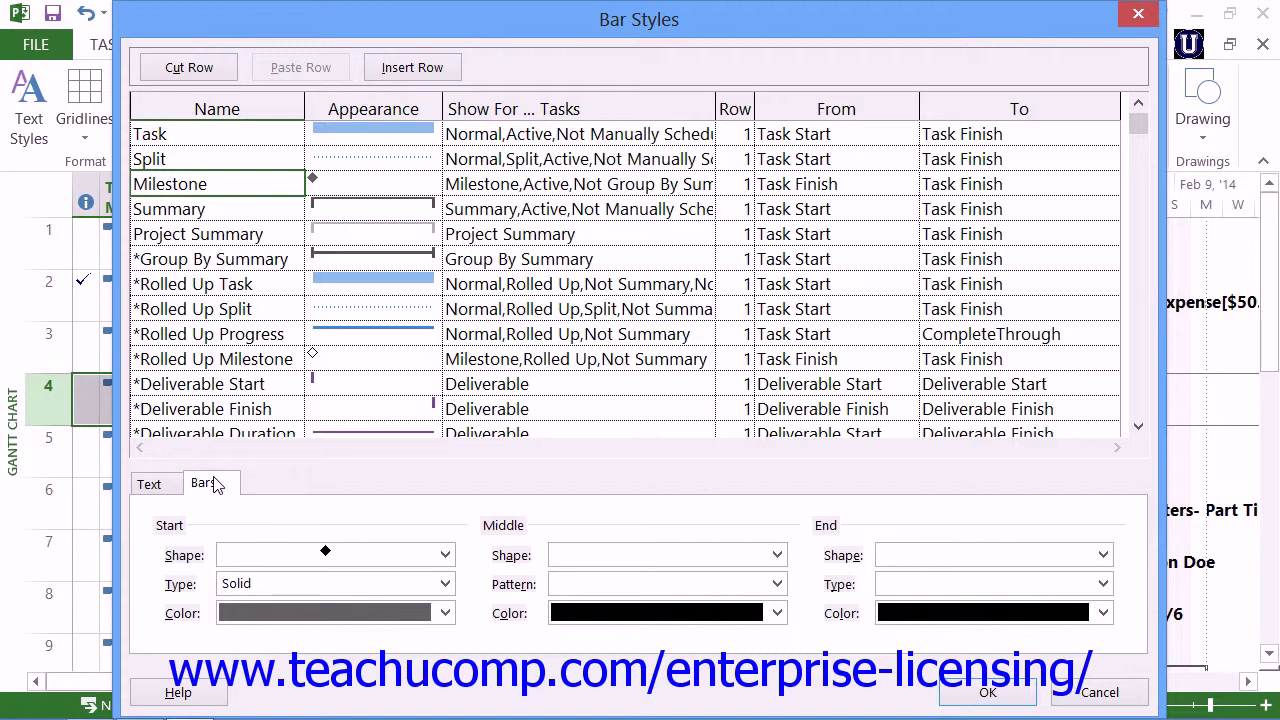
pyautogui.click(498, 184)
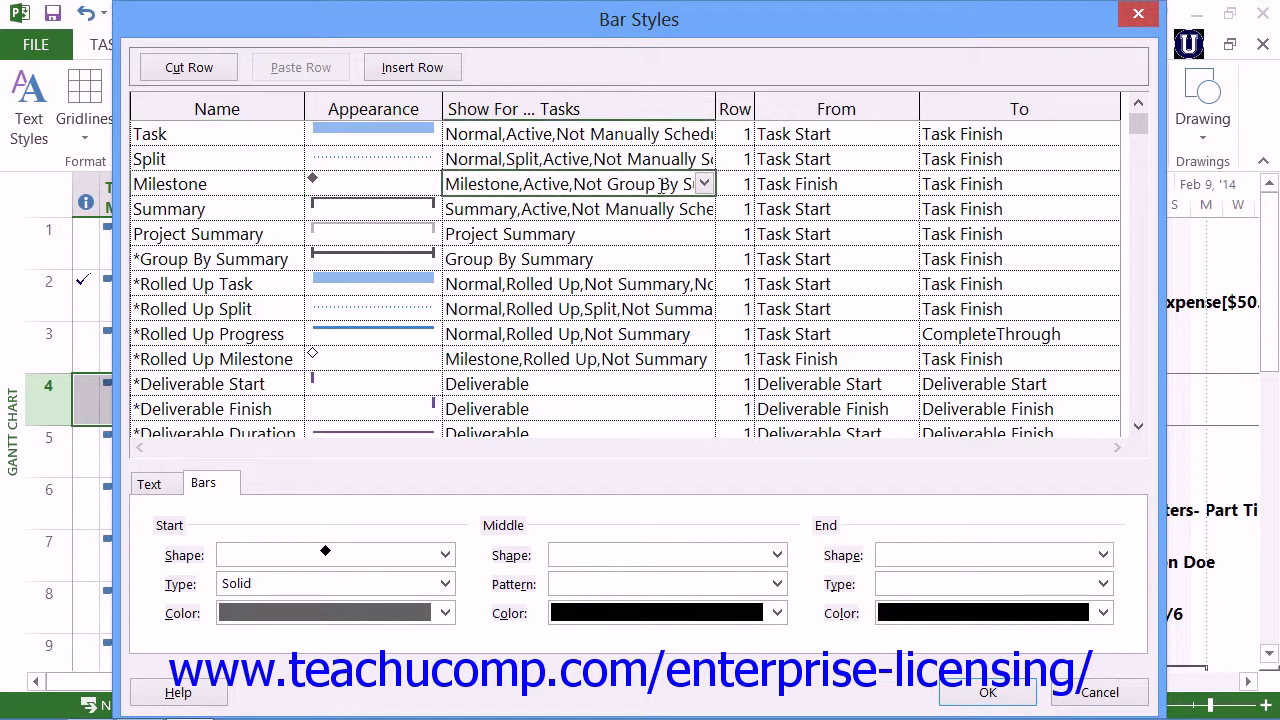
pyautogui.click(703, 183)
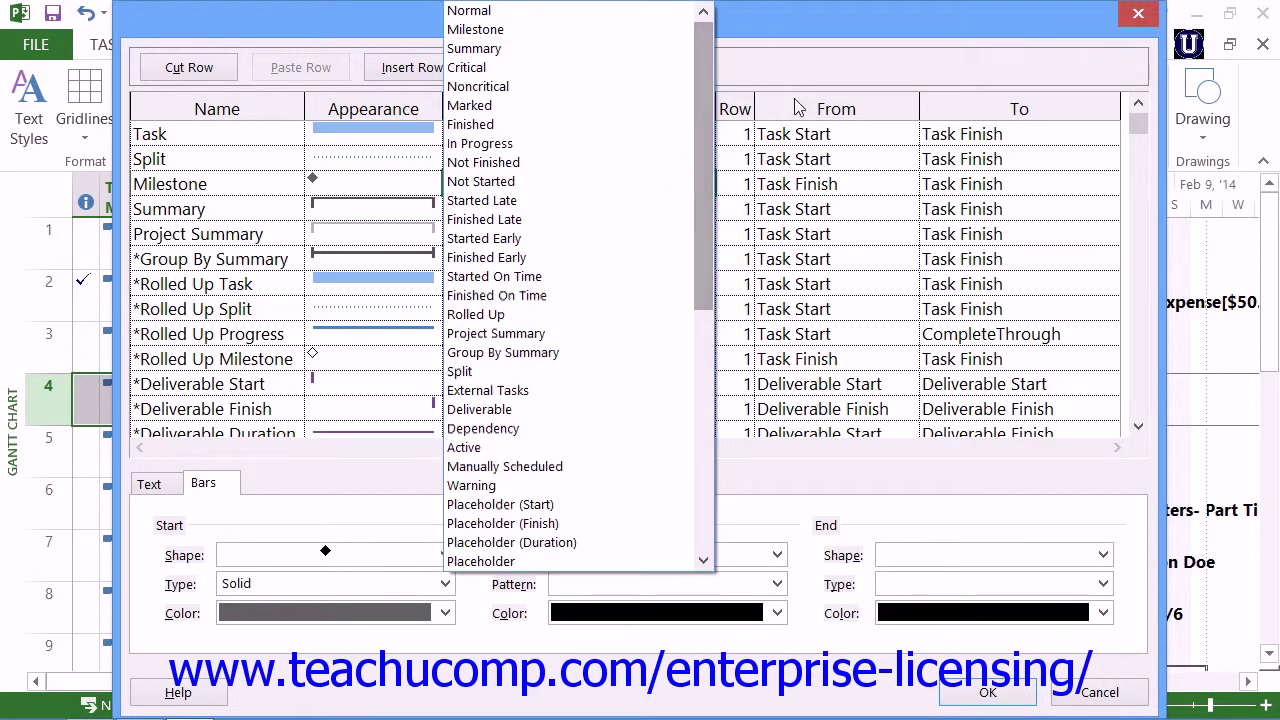
pyautogui.click(790, 59)
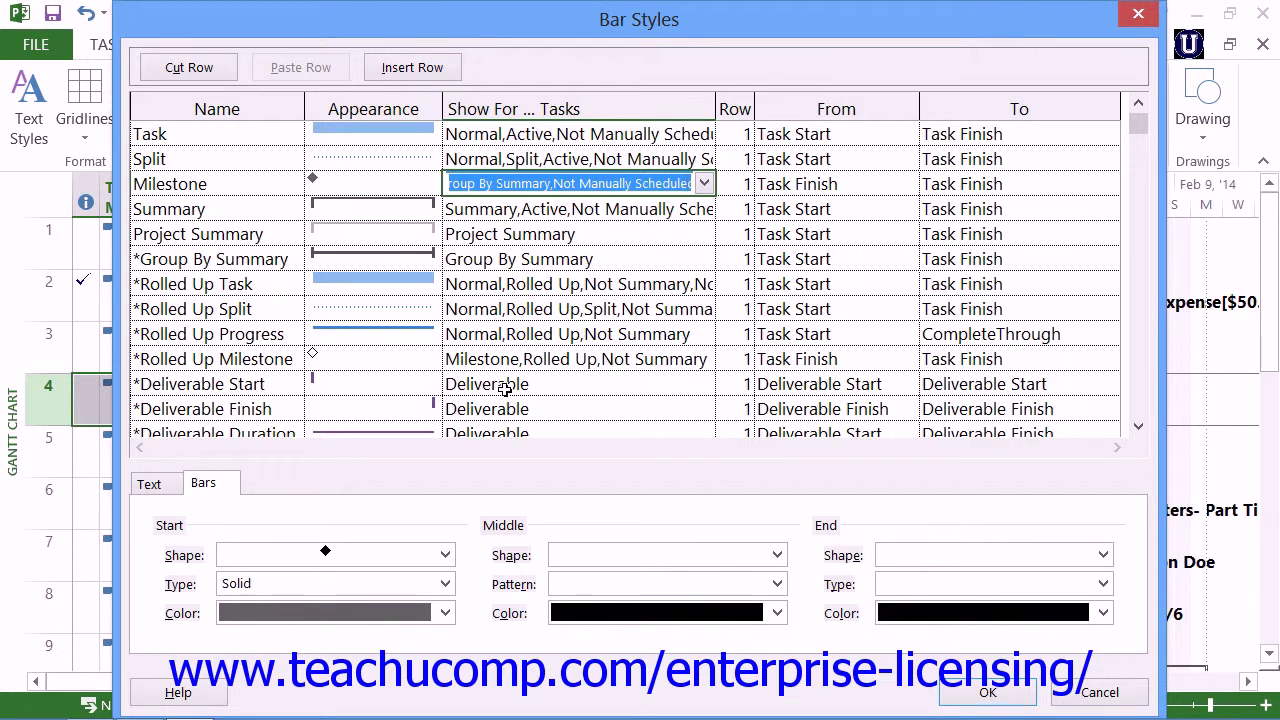
pyautogui.click(732, 189)
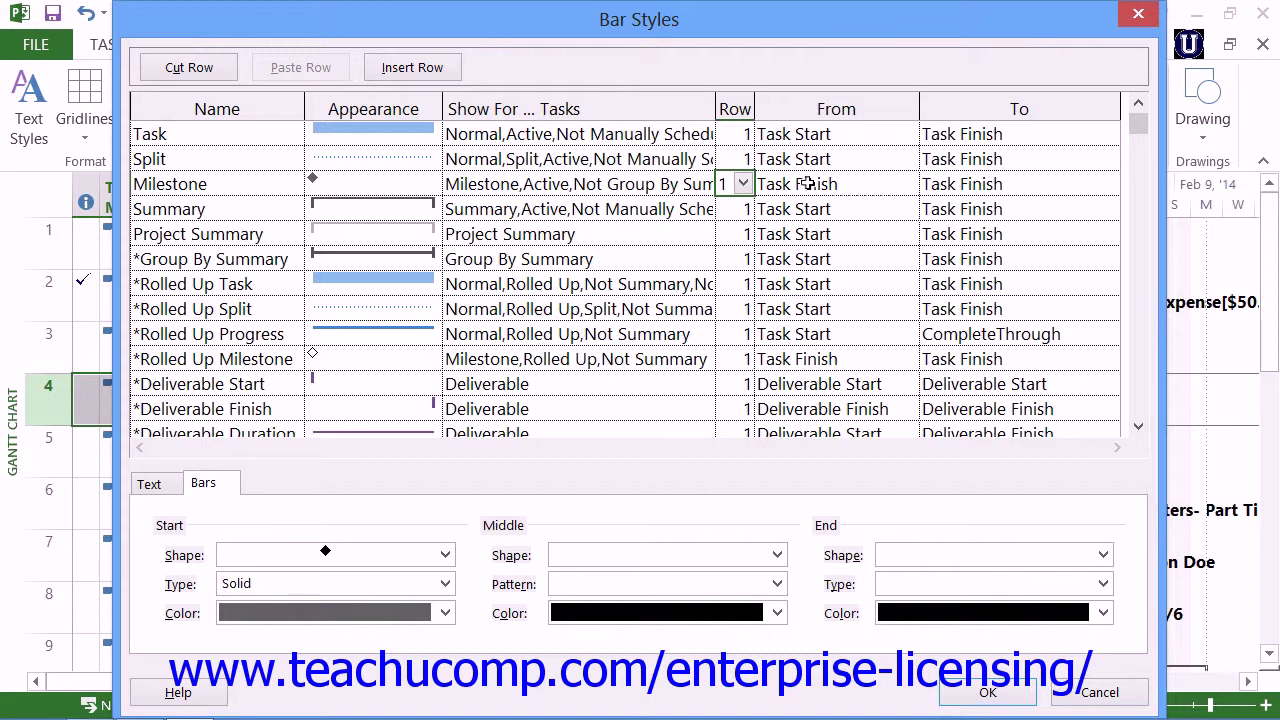
pyautogui.click(274, 186)
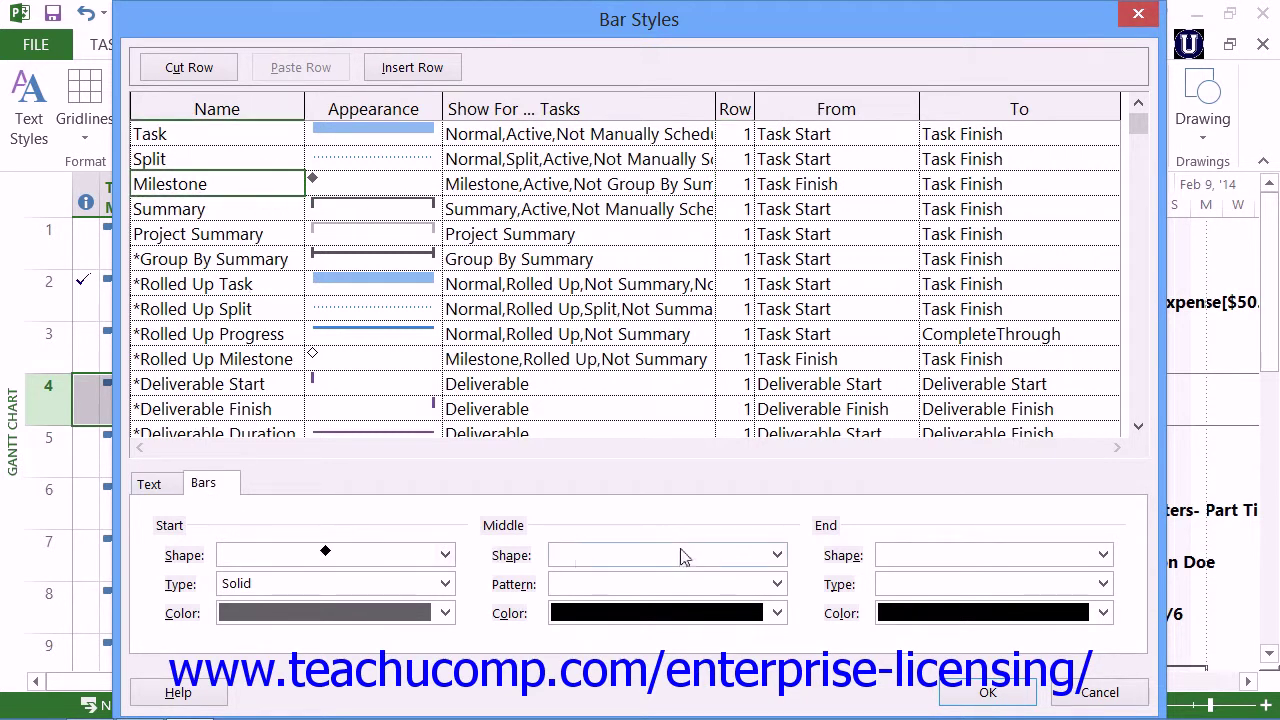
# - Keep the diamond milestone start shape but colour it green, then apply the style
pyautogui.click(446, 555)
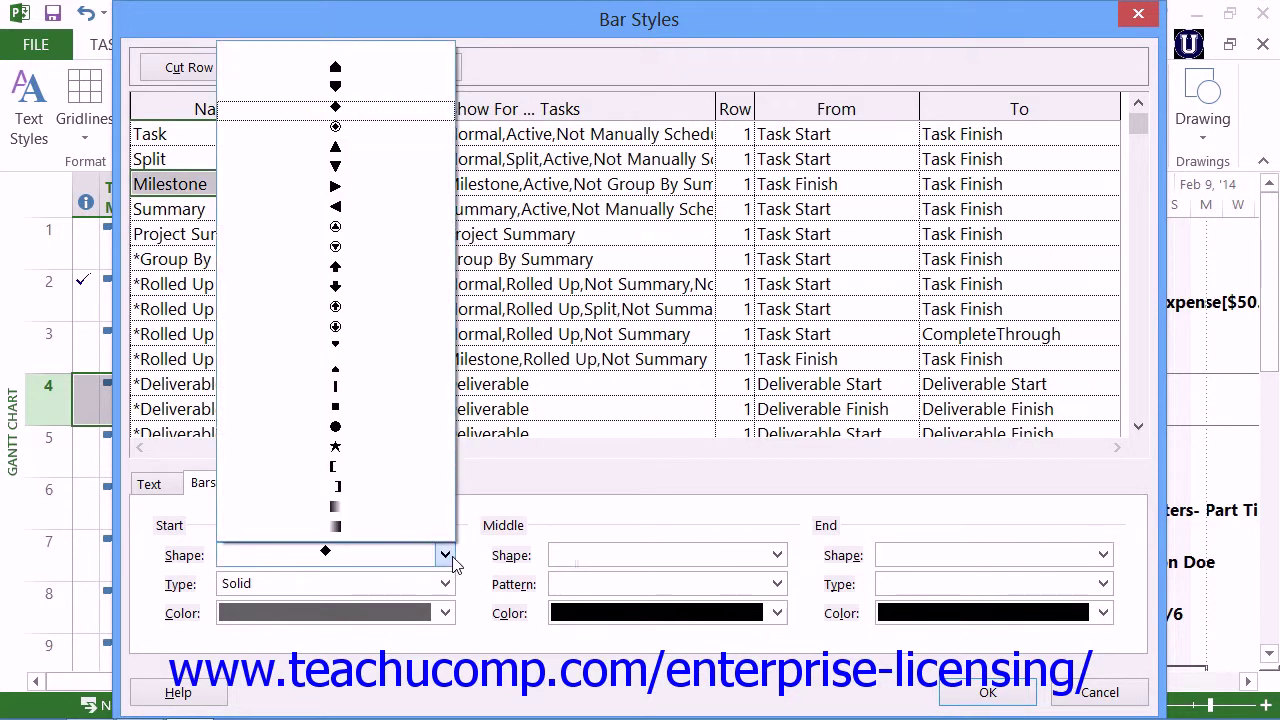
pyautogui.click(446, 556)
pyautogui.click(445, 613)
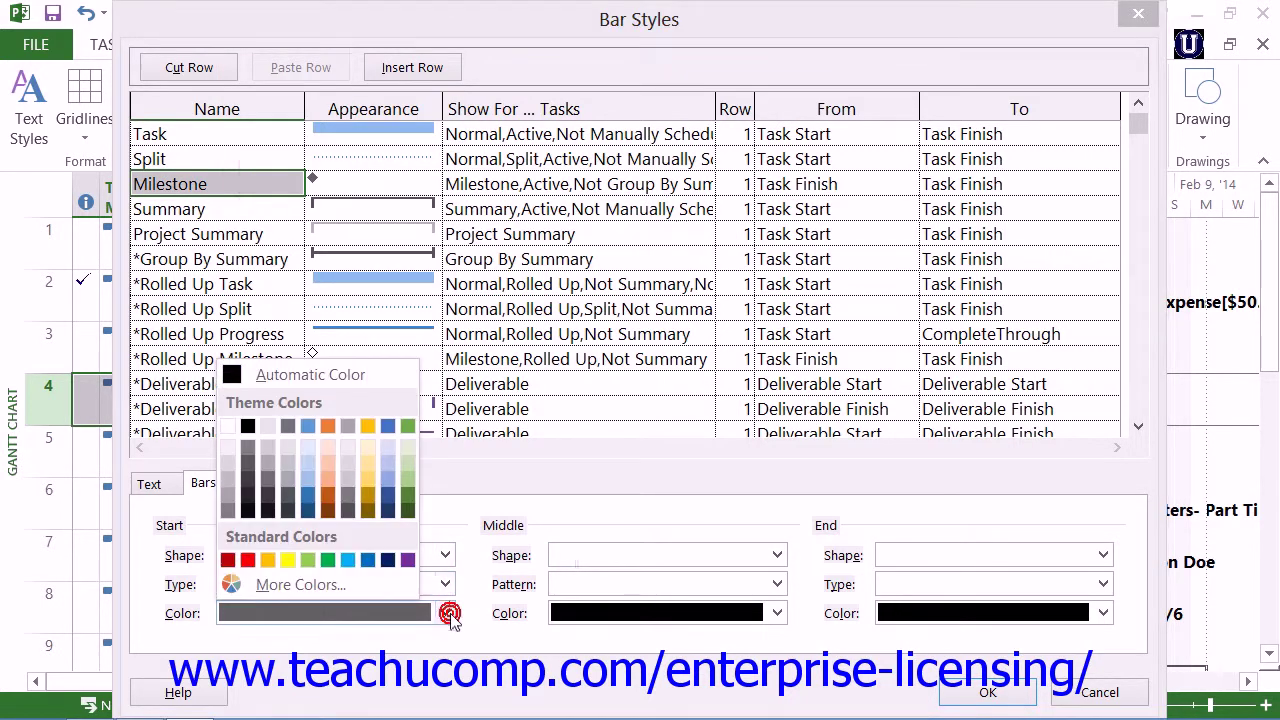
pyautogui.click(328, 559)
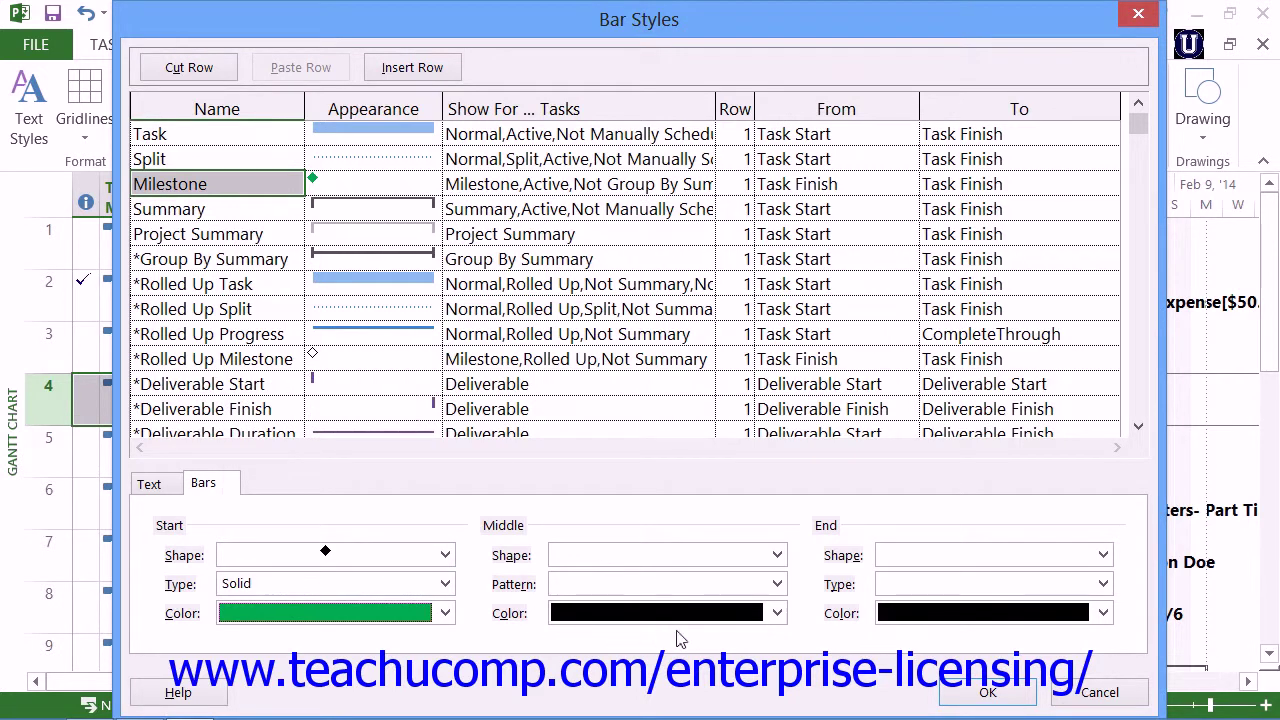
pyautogui.click(978, 692)
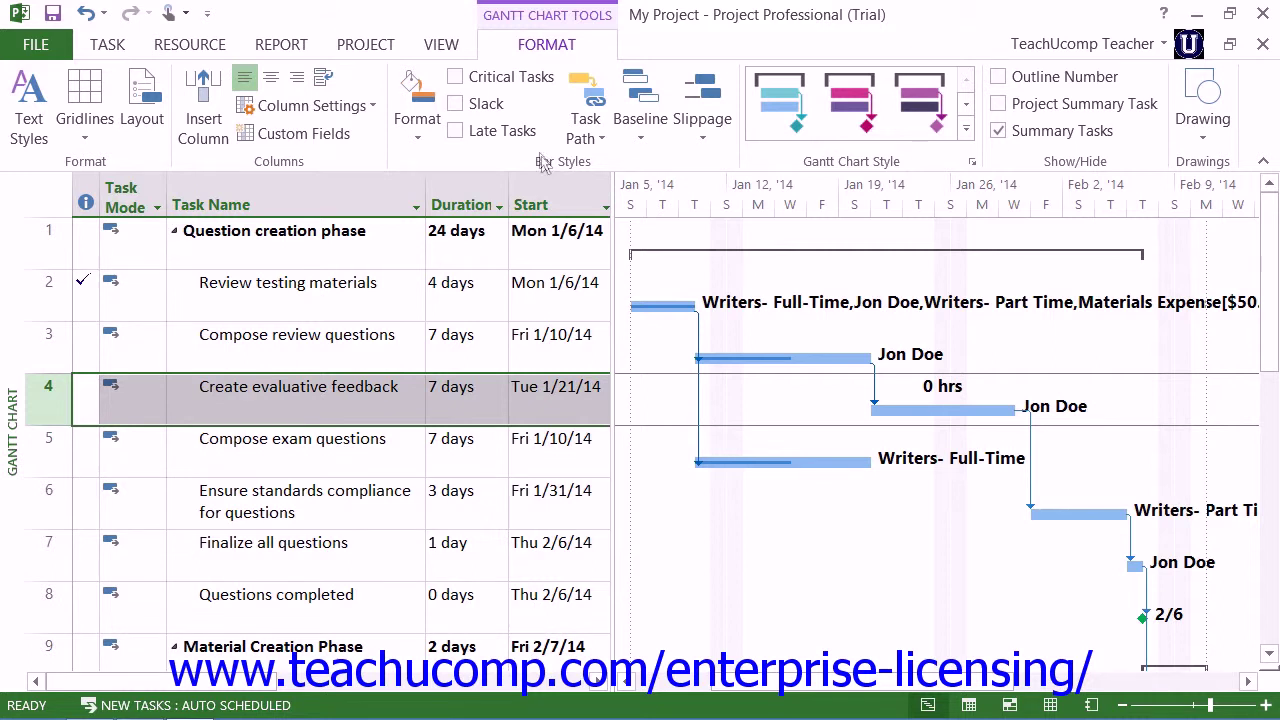
# - Turn on Critical Tasks so critical-path bars show in red
pyautogui.click(490, 82)
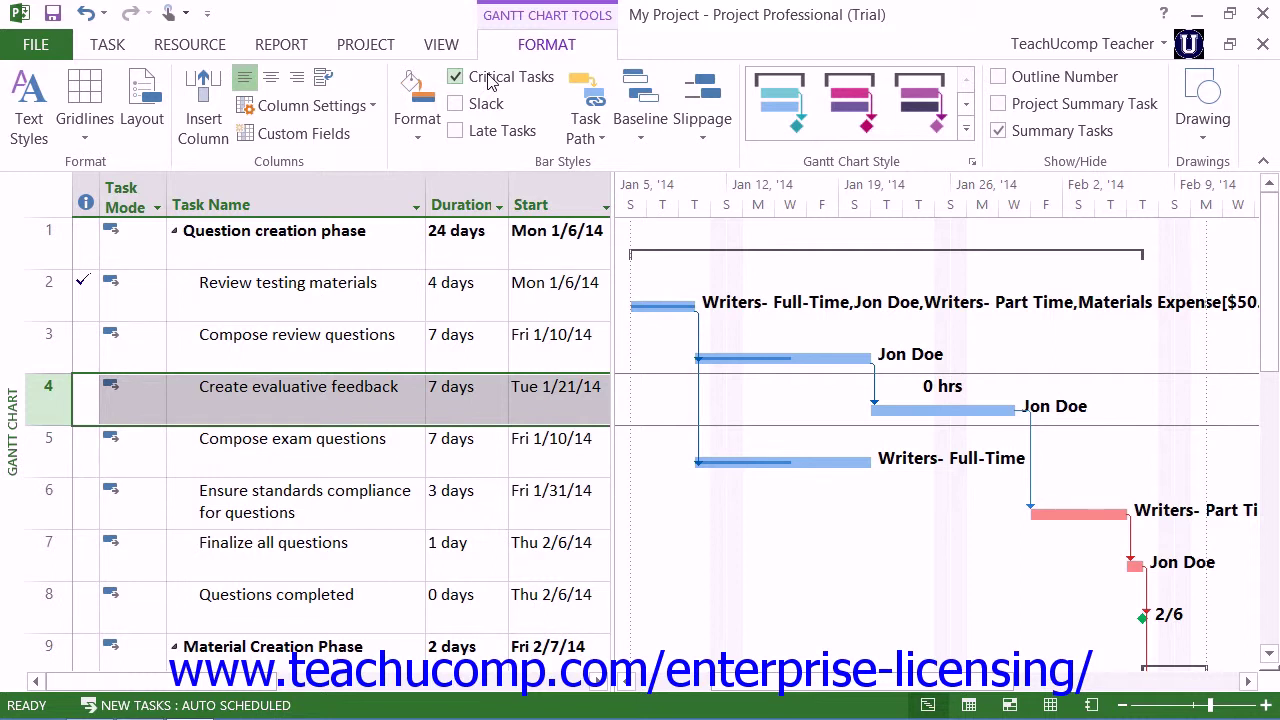
# - Turn off Critical Tasks, toggle Slack on and off twice, then toggle Late Tasks on and off
pyautogui.click(489, 80)
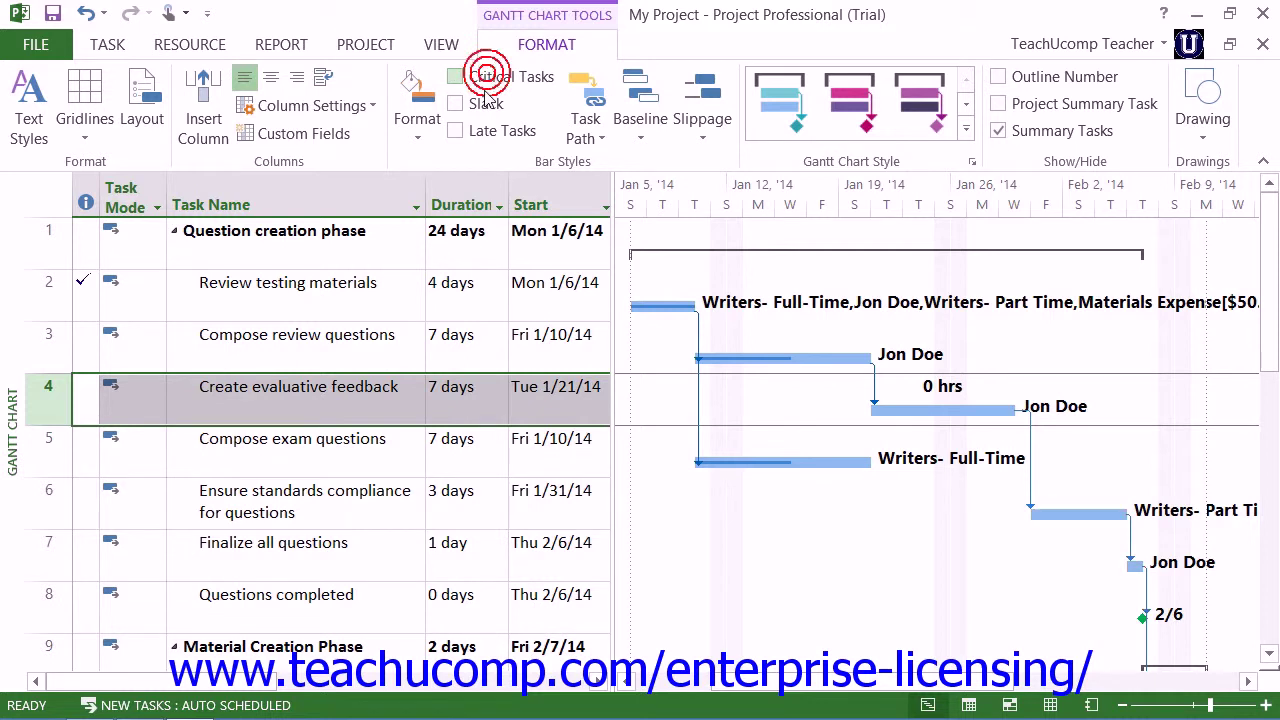
pyautogui.click(473, 111)
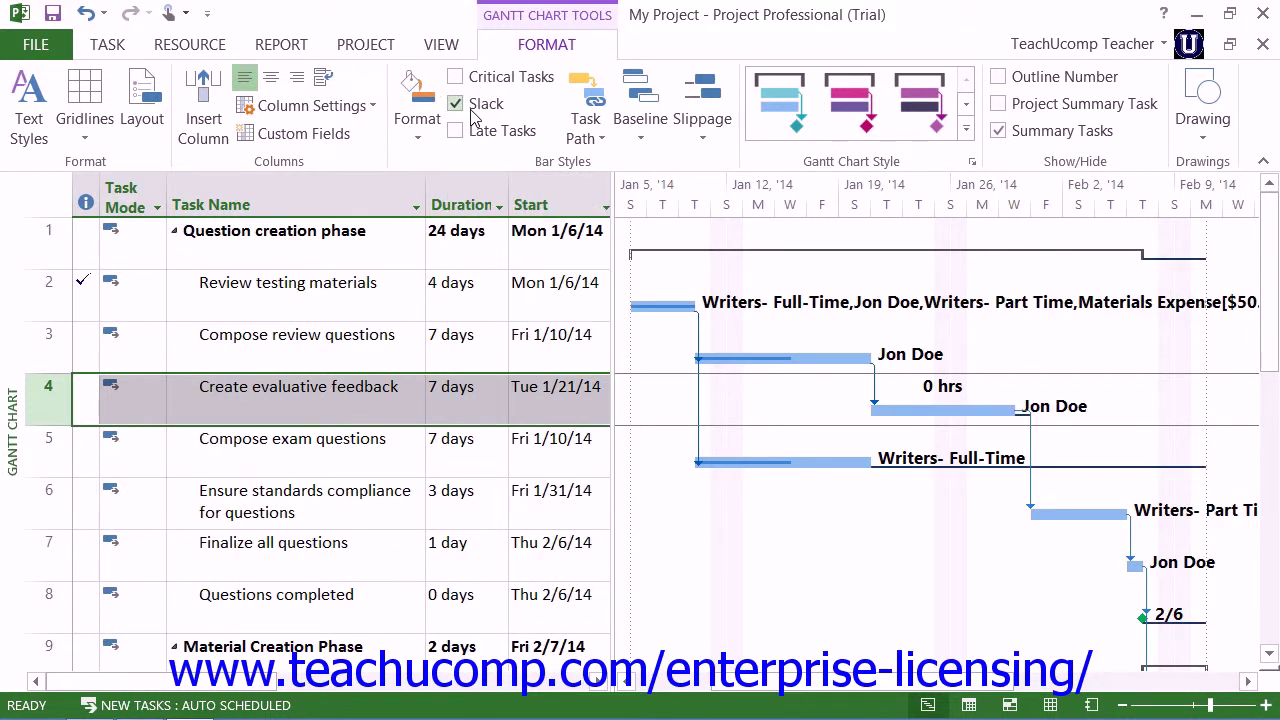
pyautogui.click(473, 111)
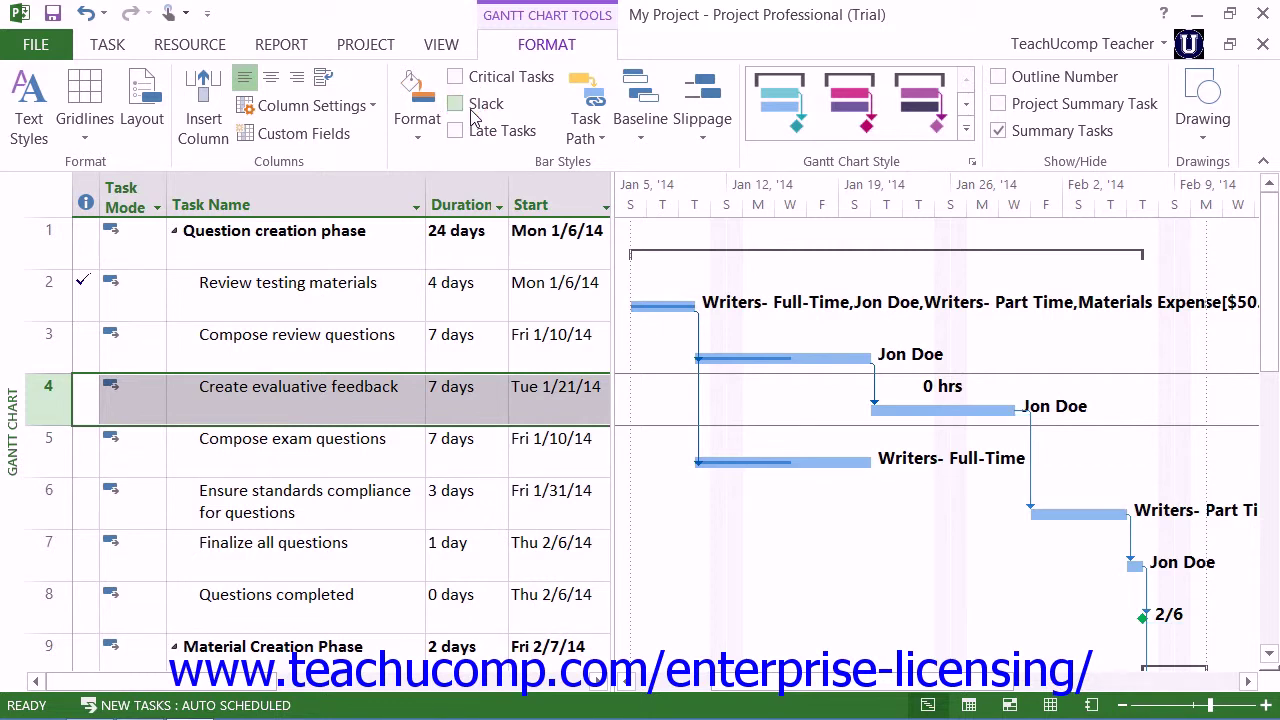
pyautogui.click(475, 114)
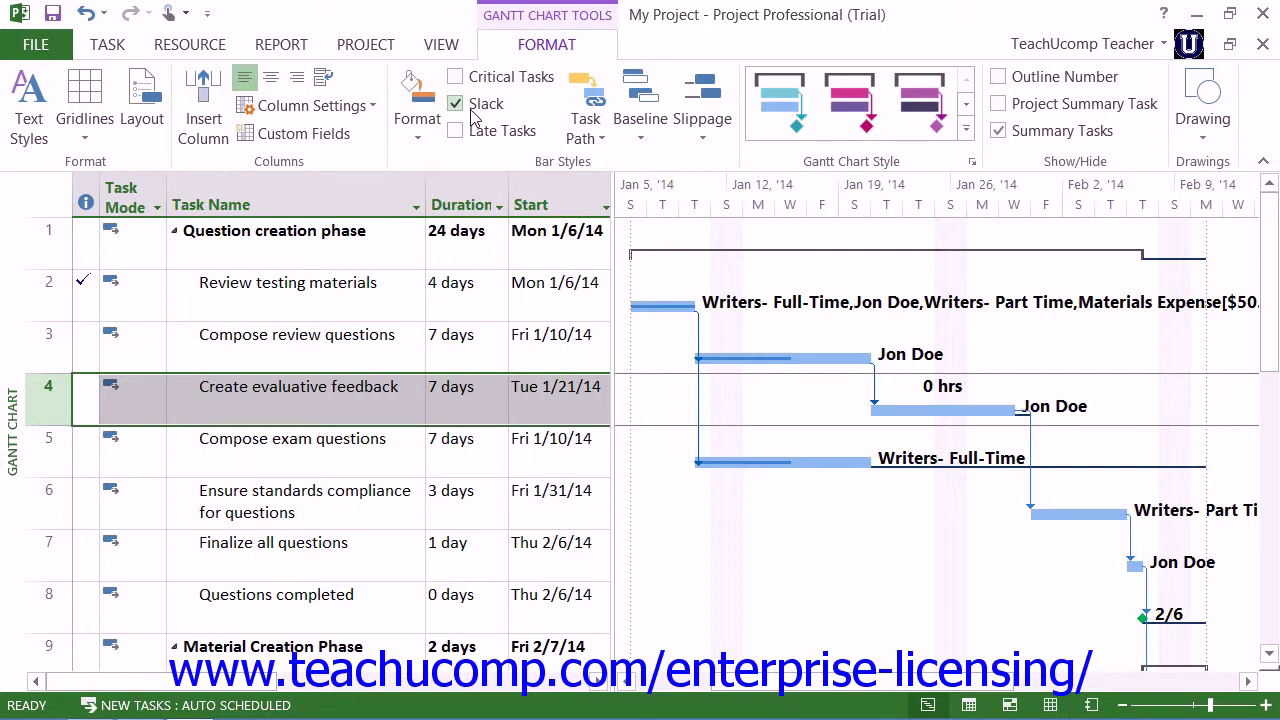
pyautogui.click(475, 114)
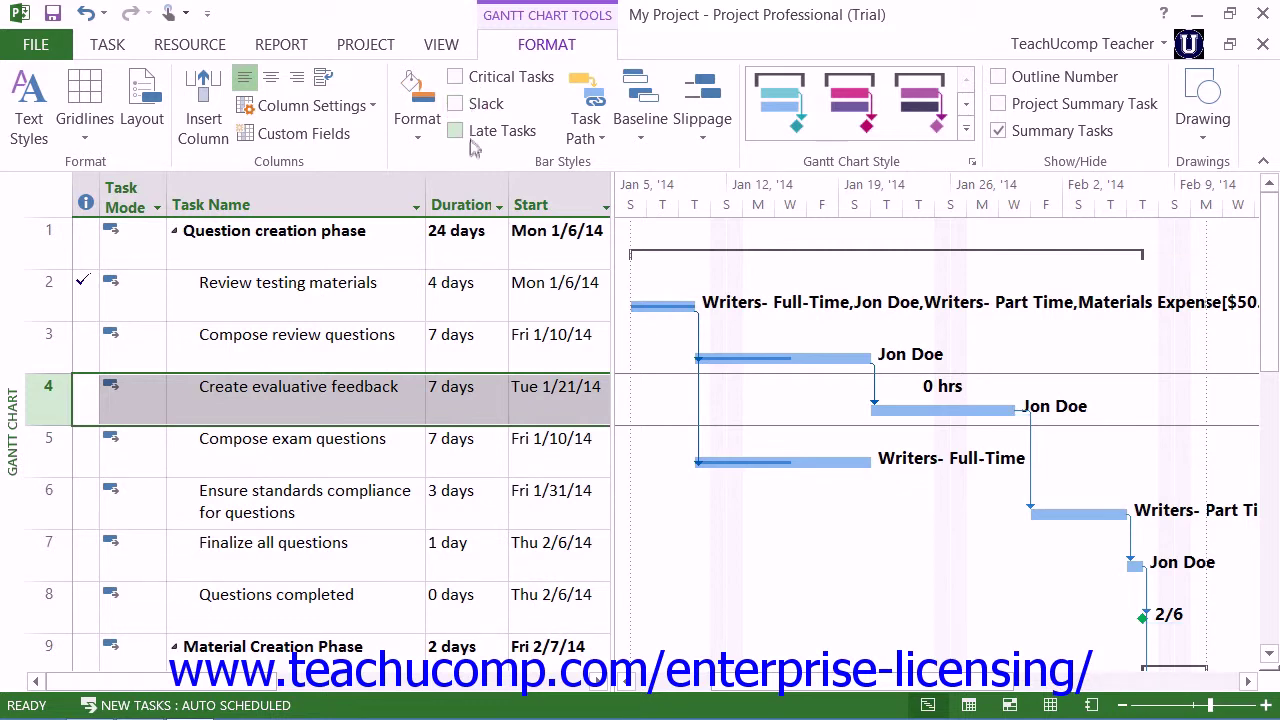
pyautogui.click(463, 136)
pyautogui.click(456, 131)
pyautogui.click(639, 131)
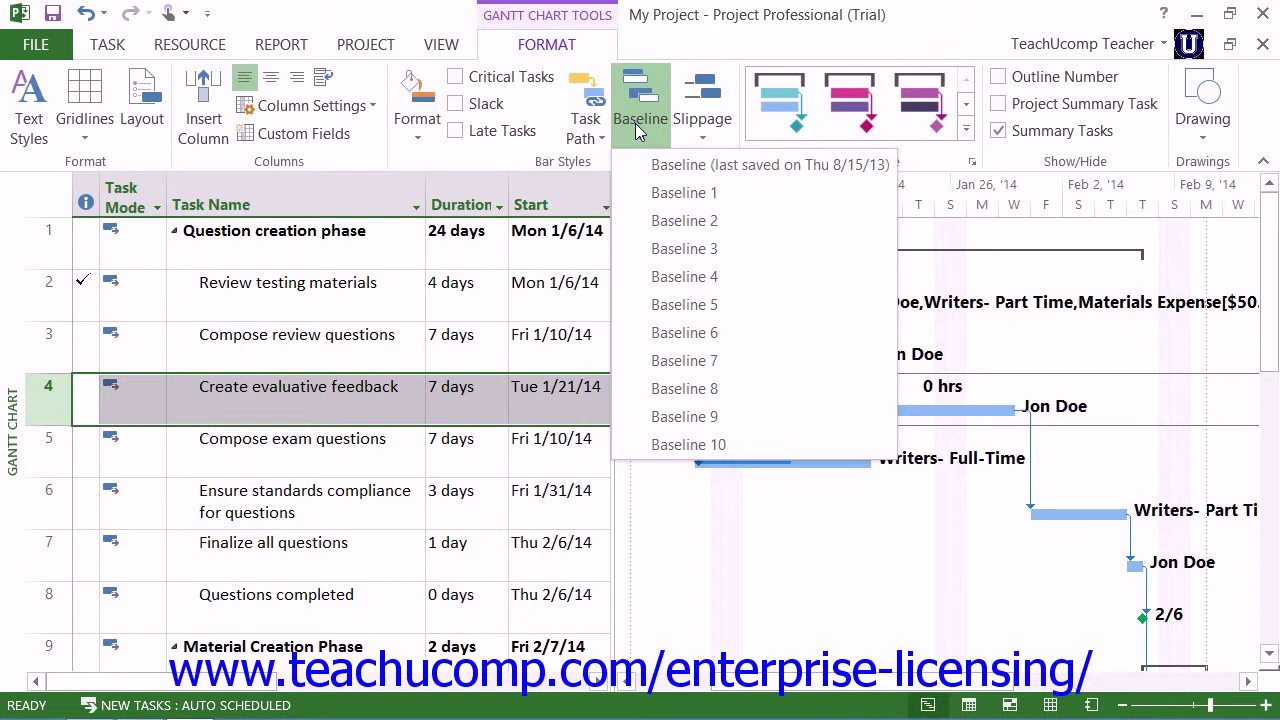
pyautogui.click(672, 164)
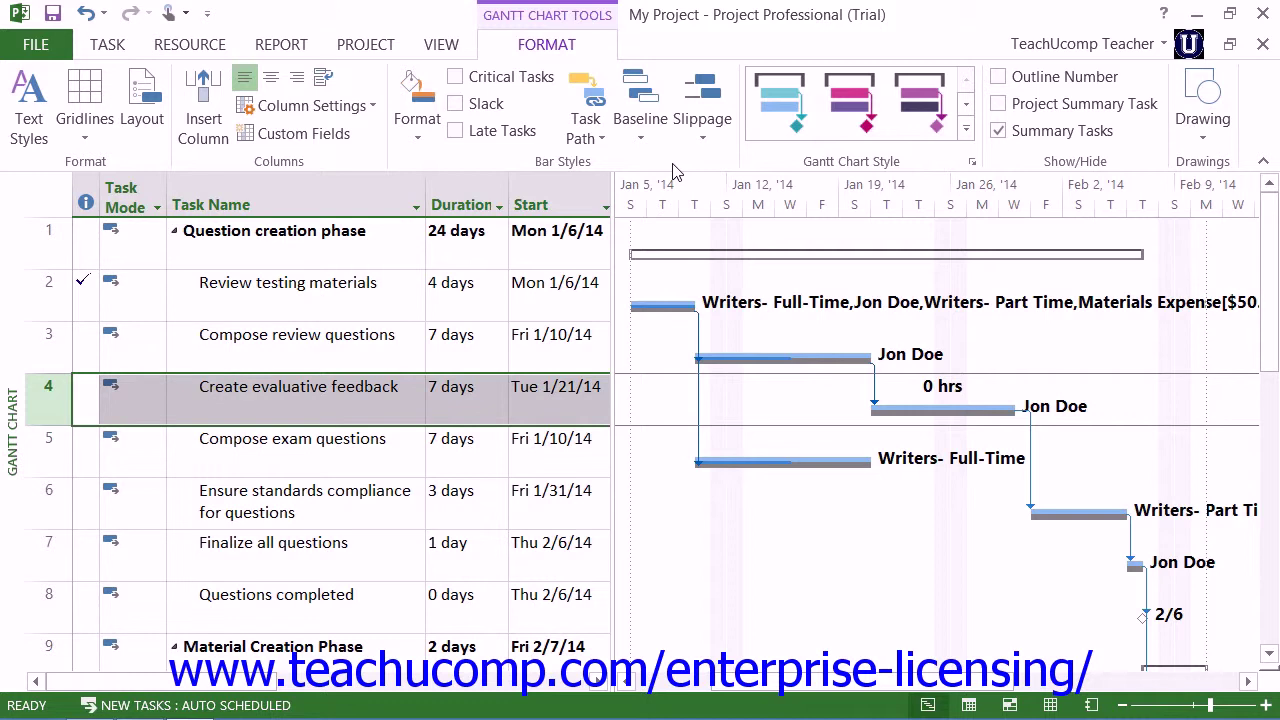
pyautogui.click(648, 115)
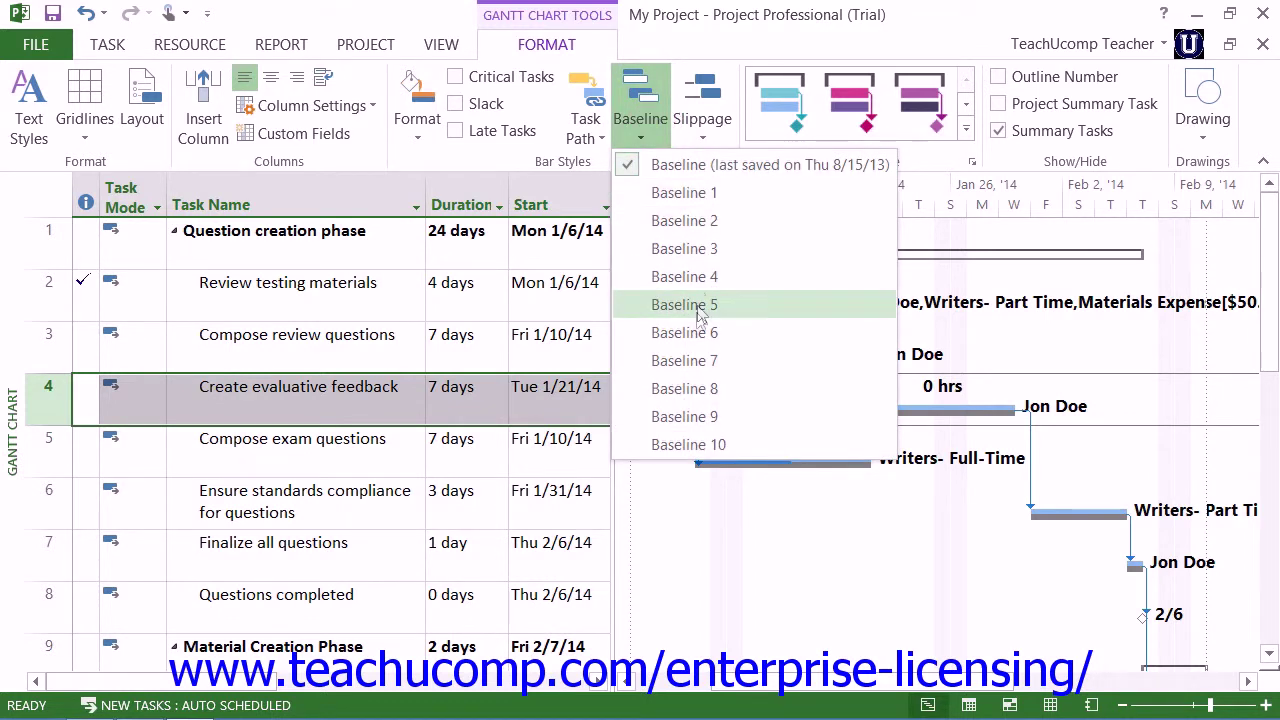
pyautogui.click(686, 164)
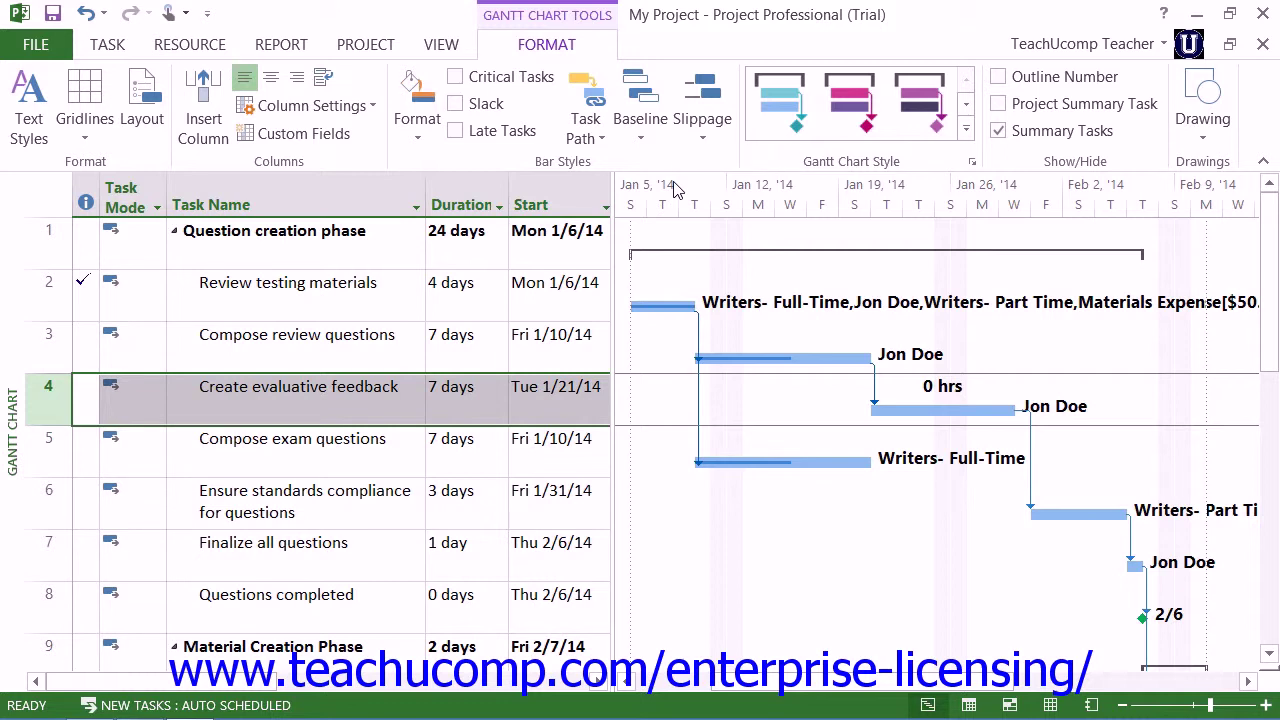
pyautogui.click(716, 127)
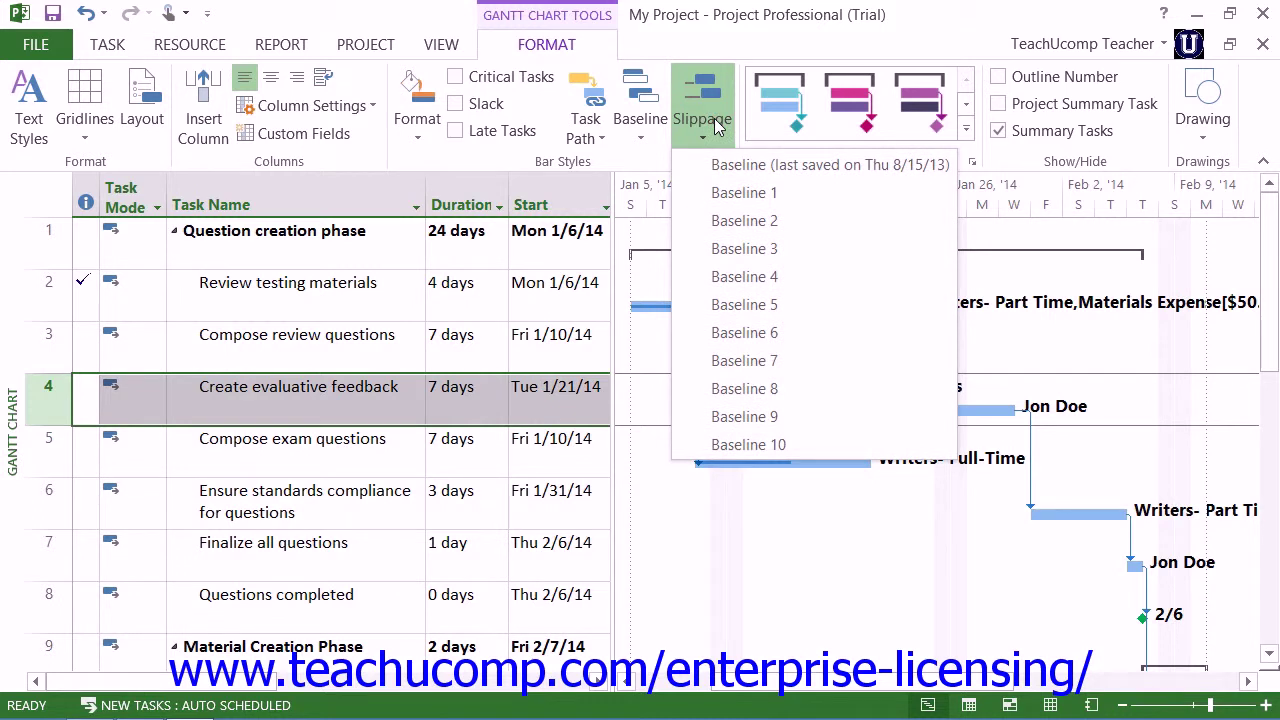
pyautogui.click(720, 165)
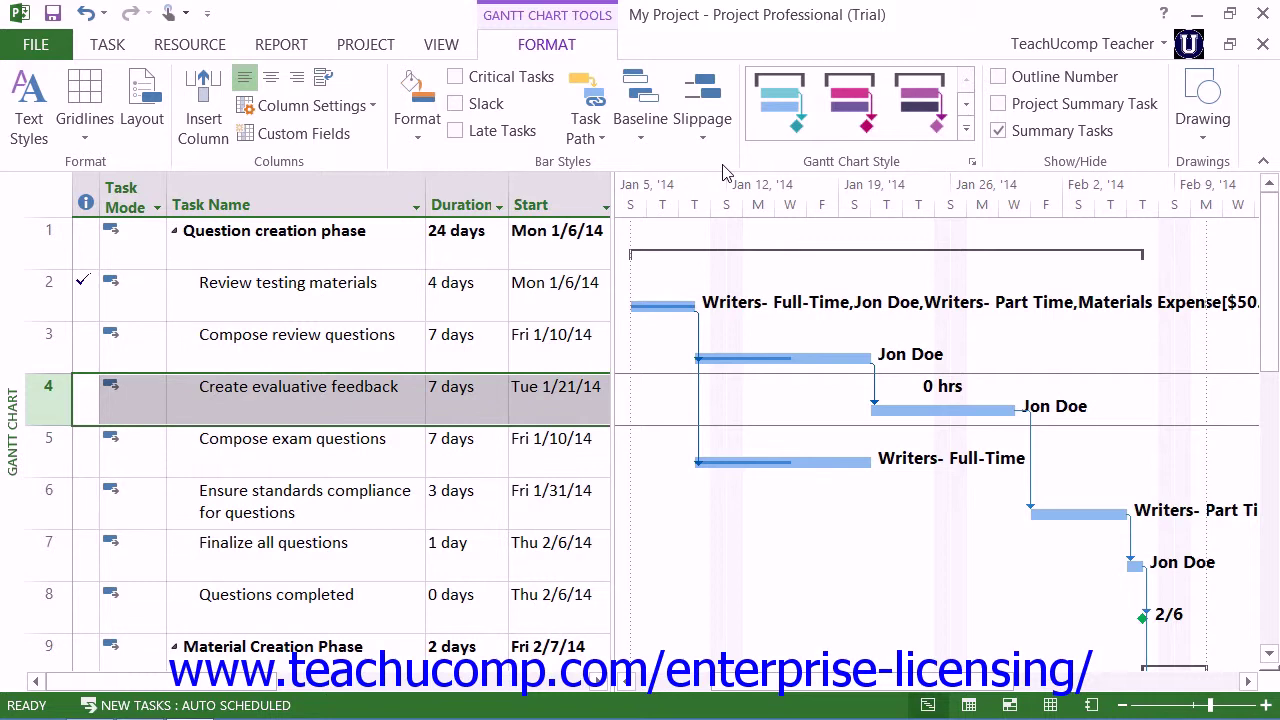
pyautogui.click(716, 118)
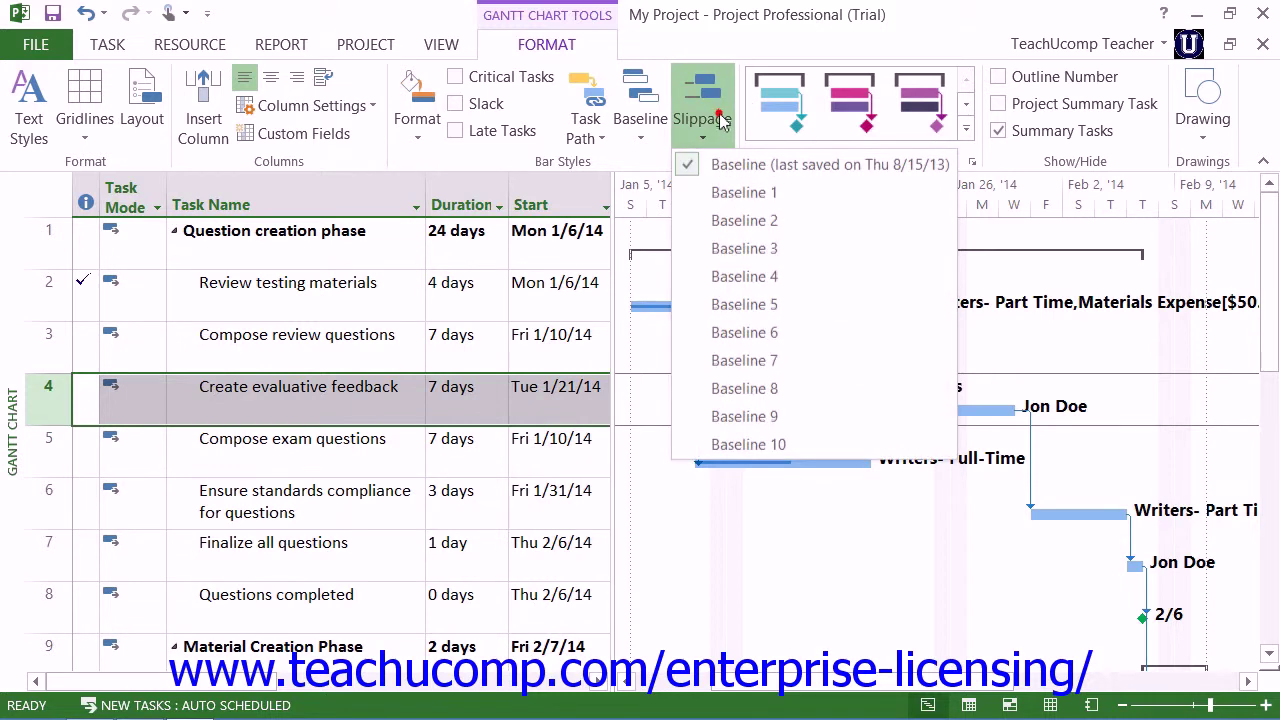
pyautogui.click(731, 164)
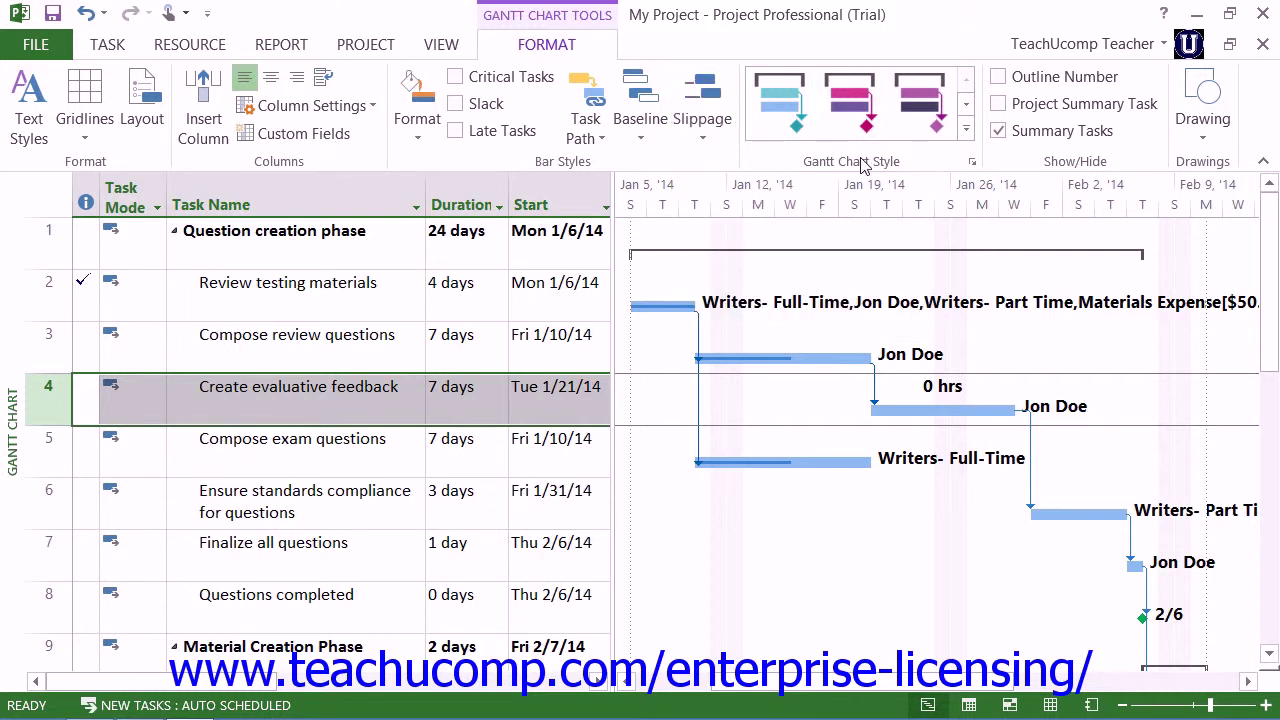
# - Apply the third Gantt chart style, then the second purple Presentation Style from the gallery
pyautogui.click(930, 110)
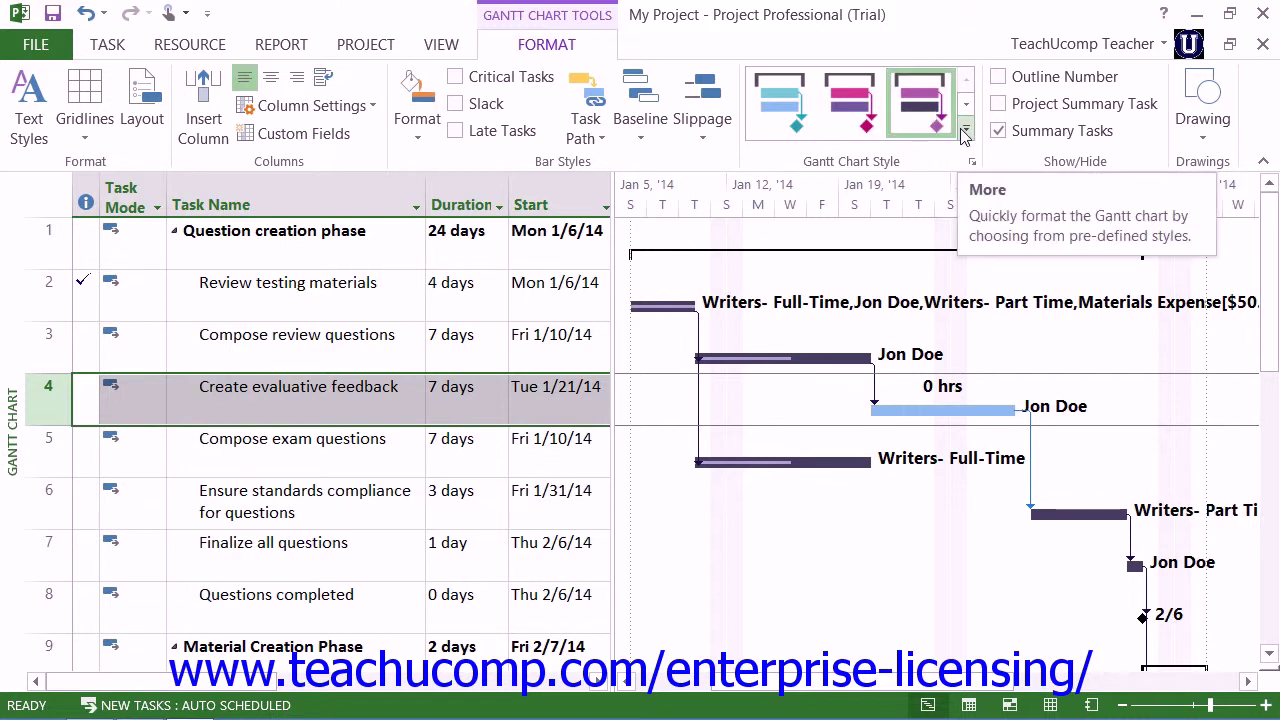
pyautogui.click(965, 133)
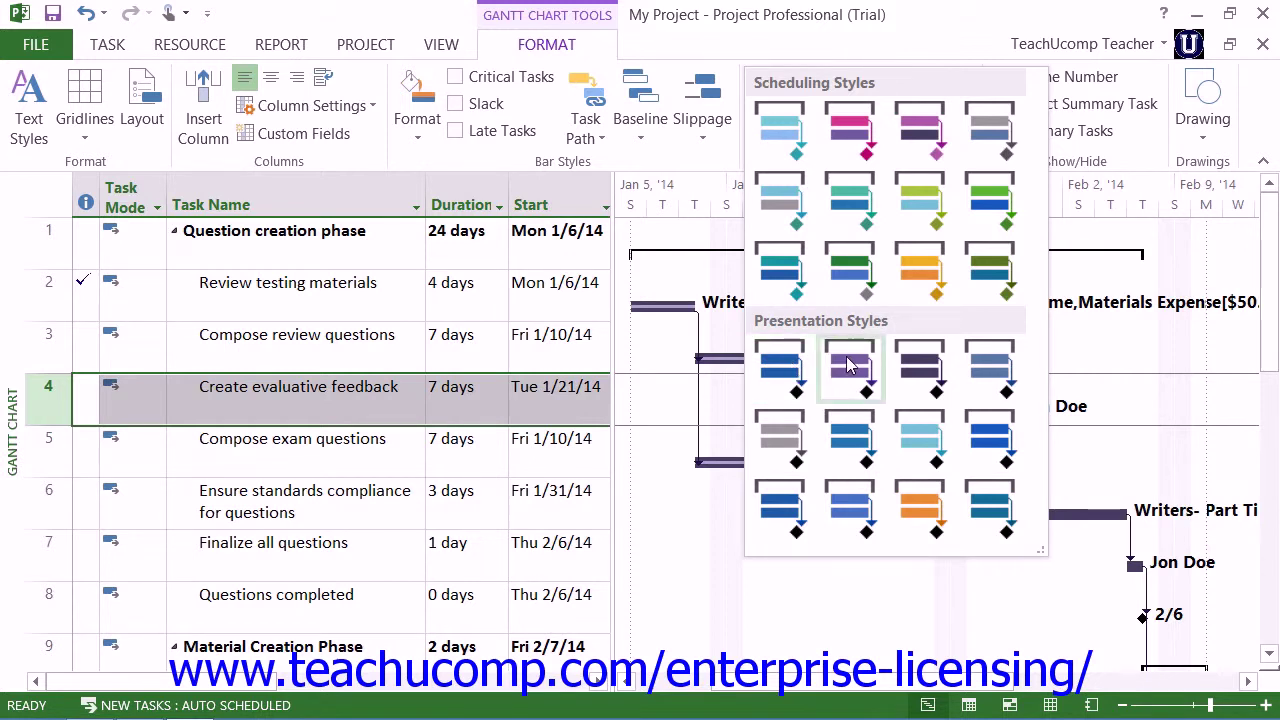
pyautogui.click(848, 365)
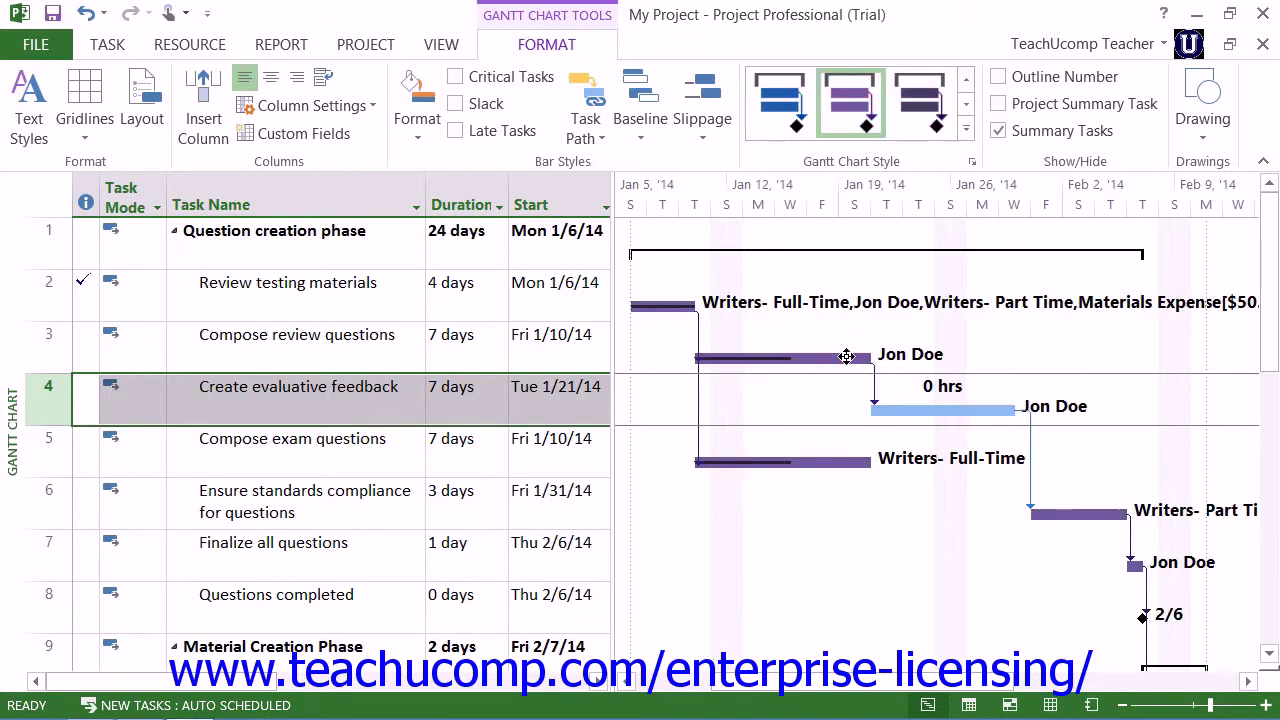
pyautogui.moveTo(847, 357)
pyautogui.click(1066, 80)
pyautogui.click(1068, 80)
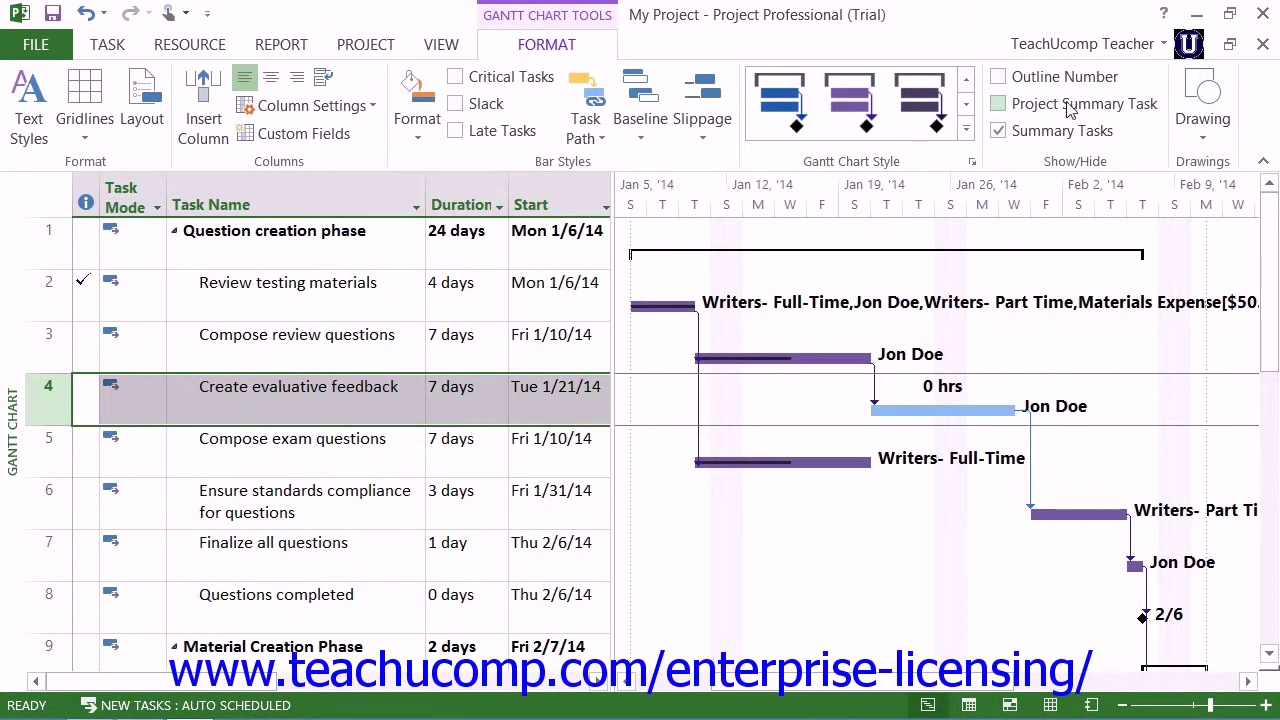
pyautogui.click(1068, 107)
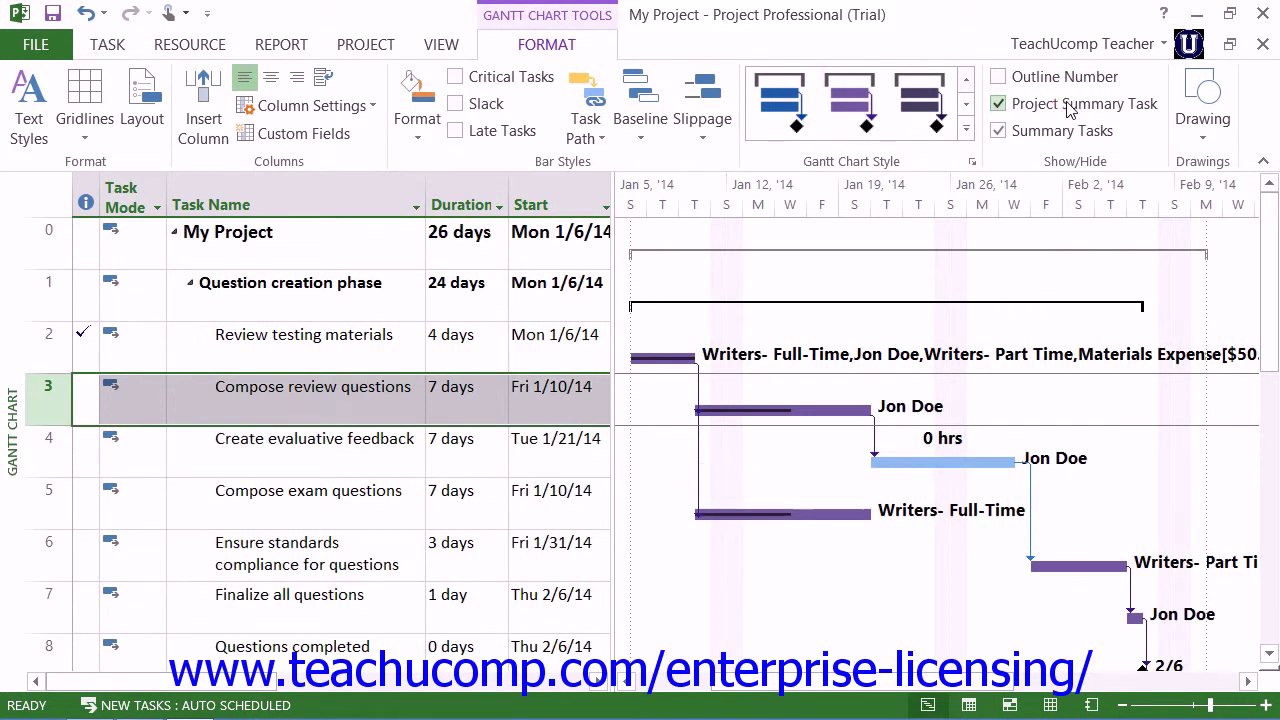
pyautogui.click(1068, 107)
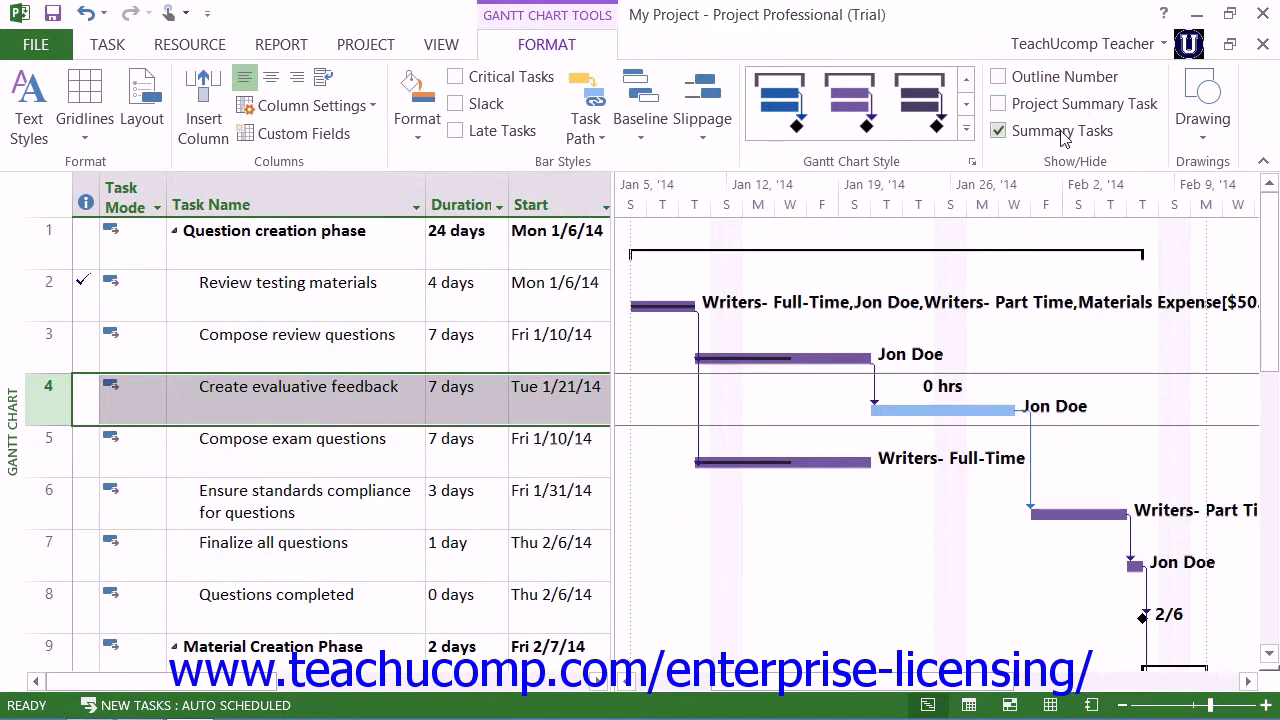